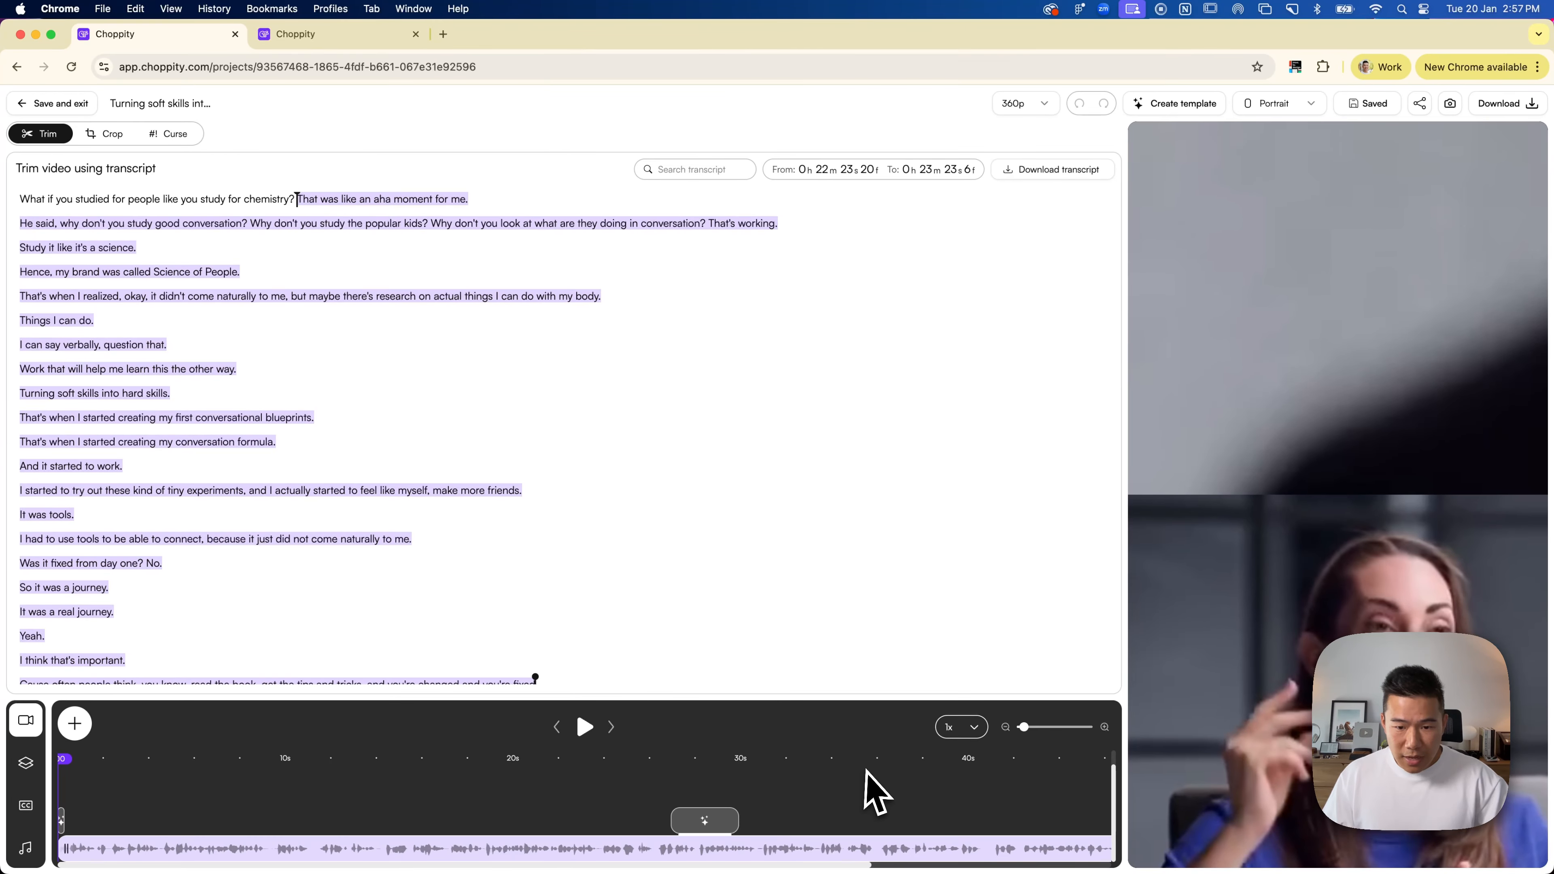
- Go to the 4th scene at about 54 seconds in the timeline, switch to cropping and adjust the crop box around the man
scroll(872, 791, "right", 5)
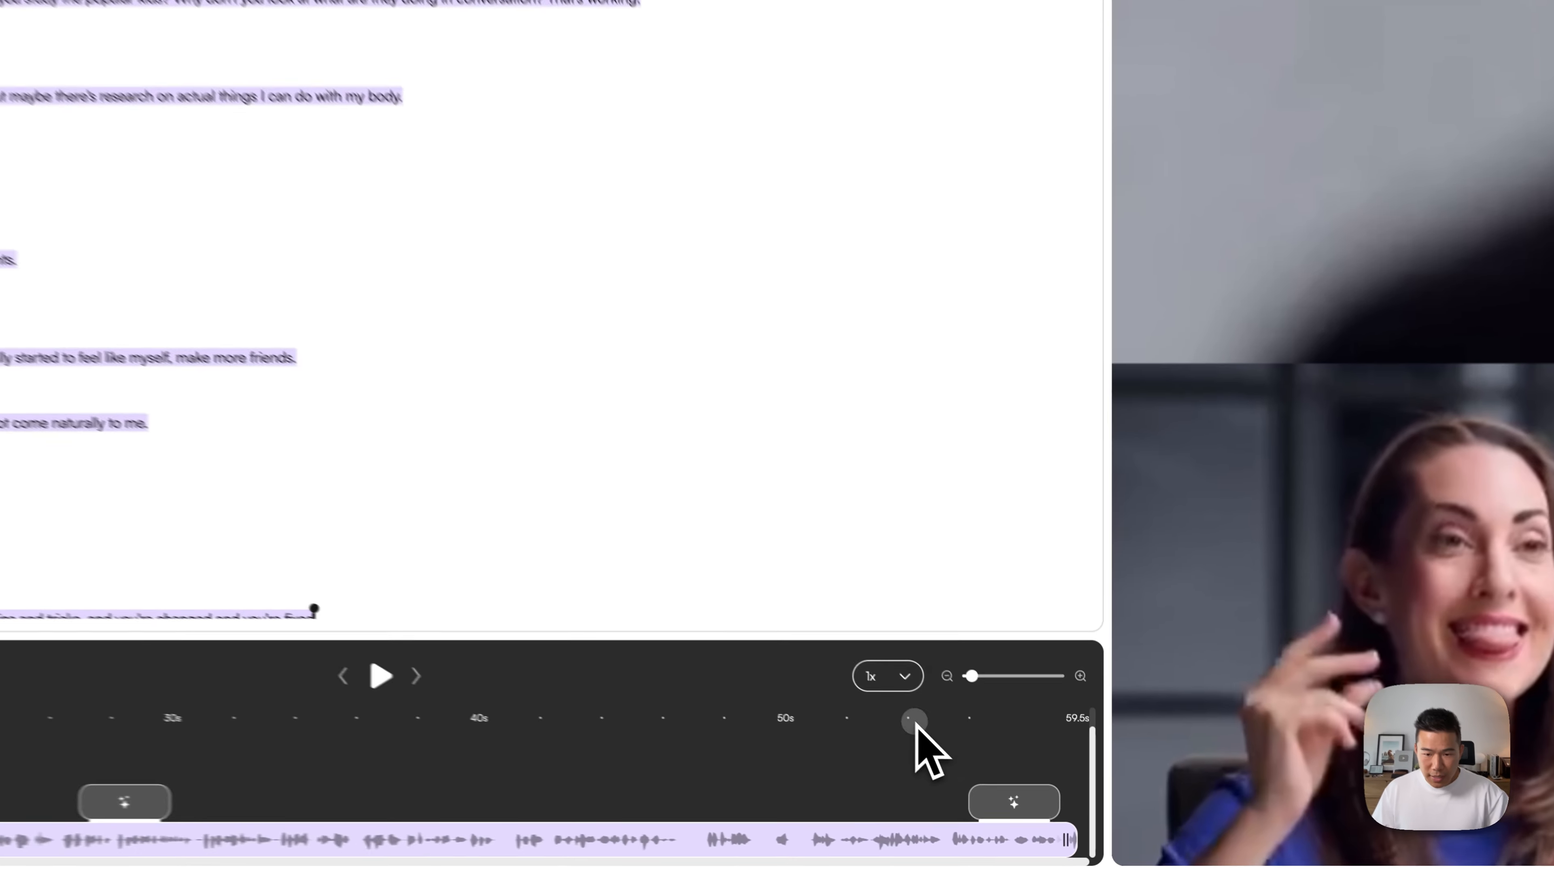
left_click(984, 765)
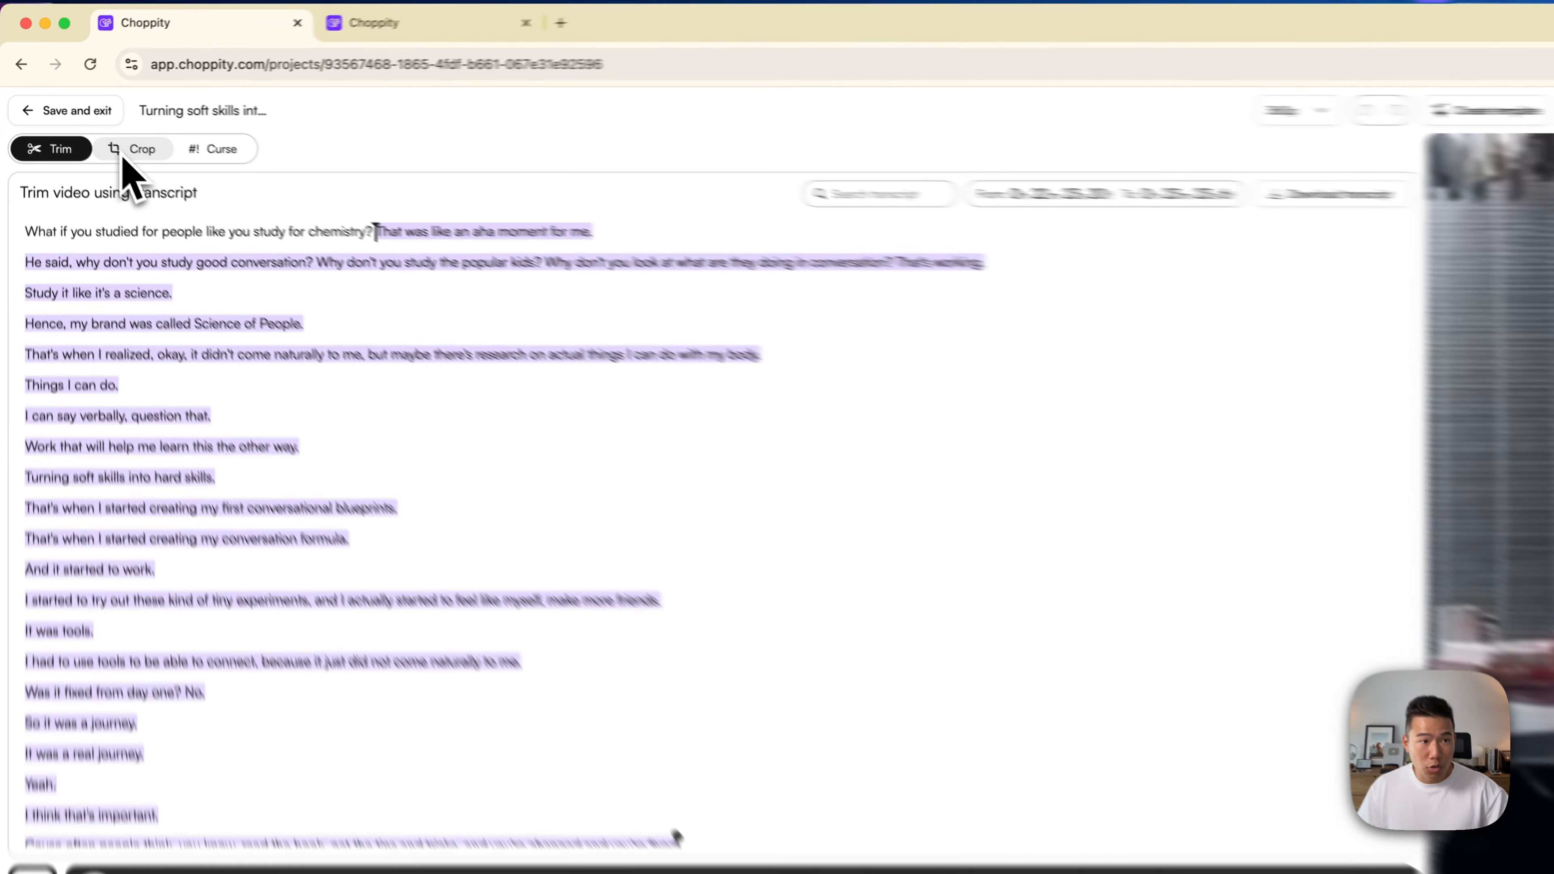
left_click(104, 134)
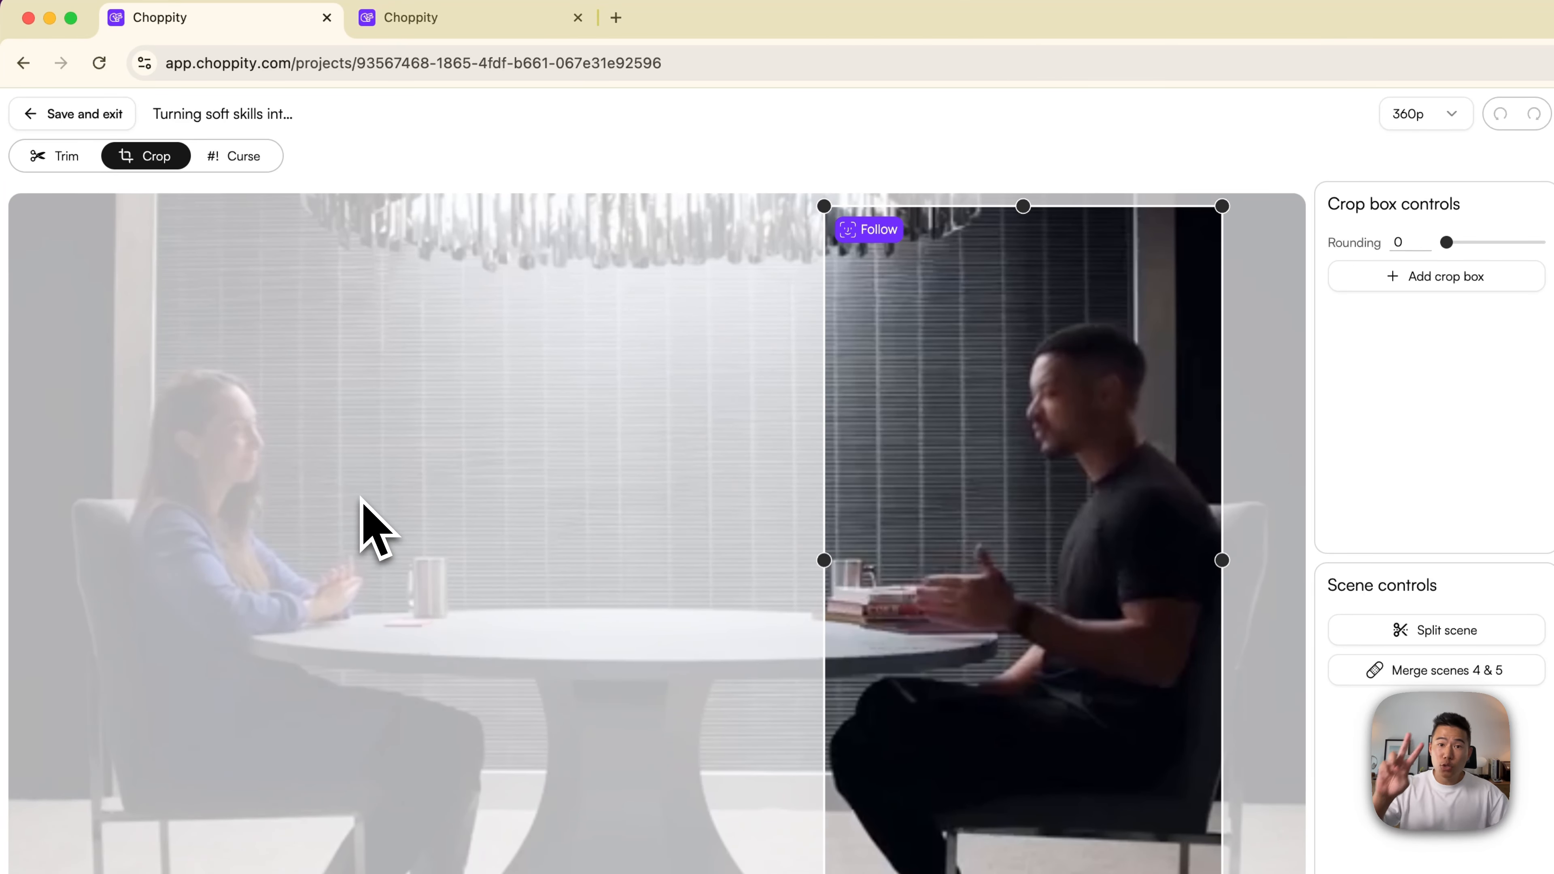
left_click(930, 450)
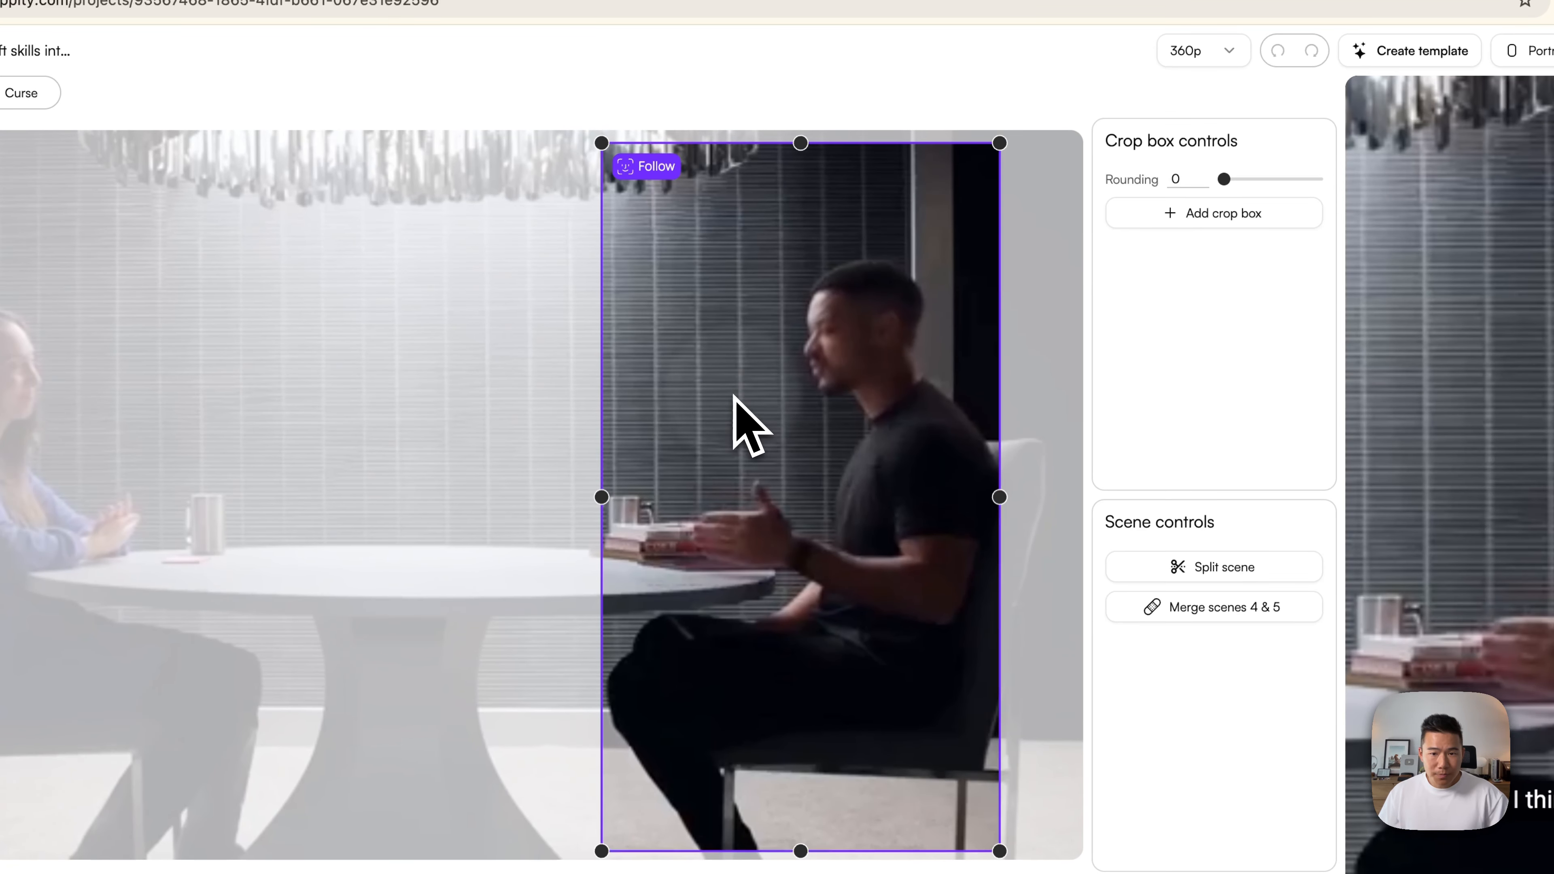
left_click_drag(734, 396, 738, 396)
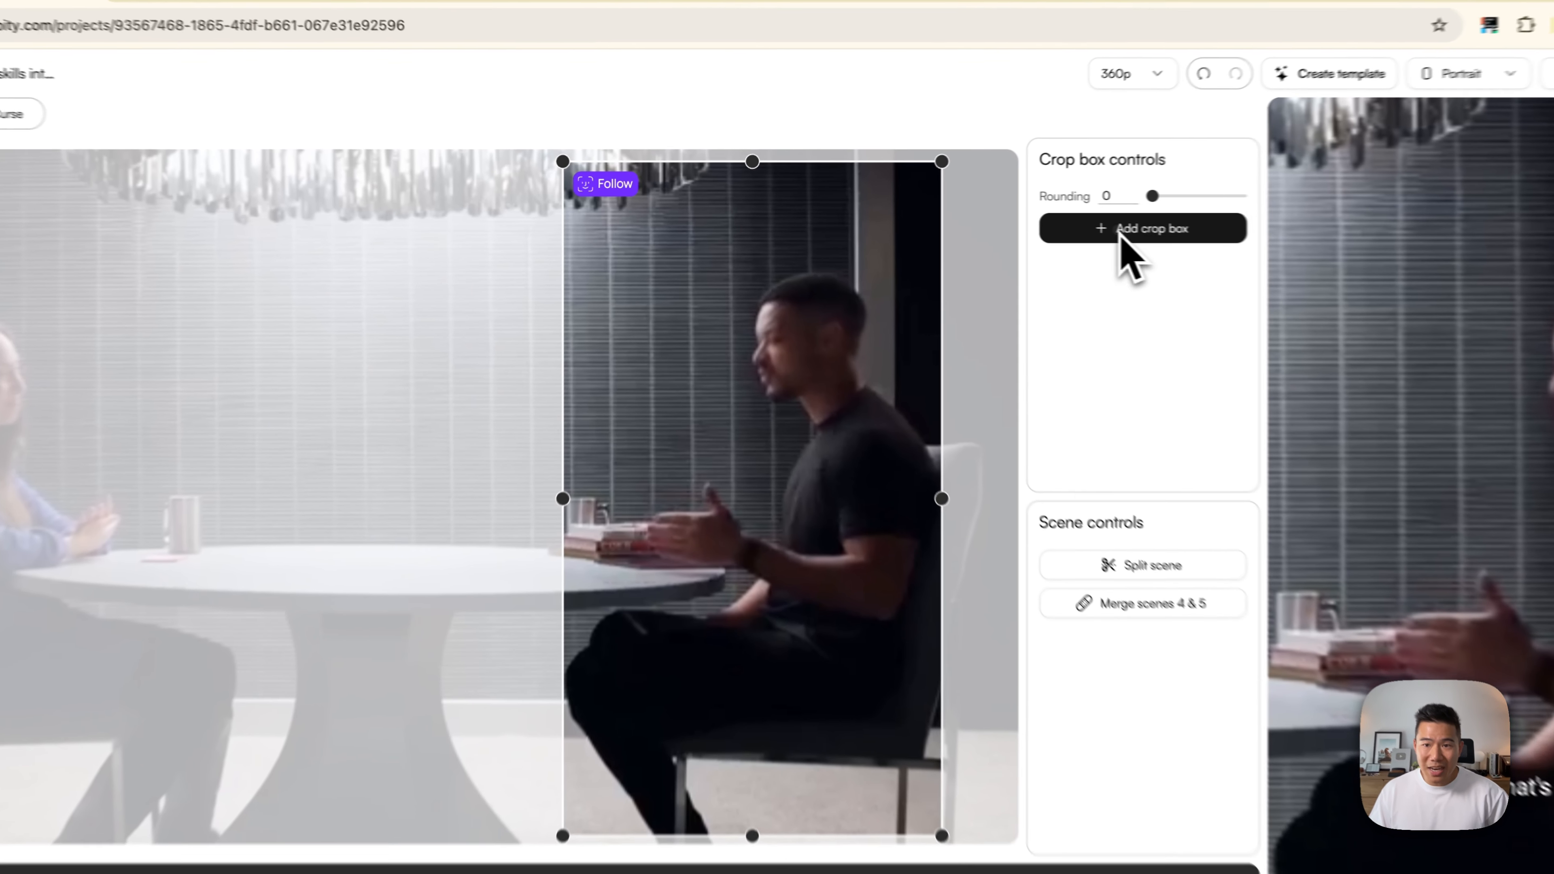
- Add a second crop box to the 4th scene and place it over the seated woman
left_click(1023, 221)
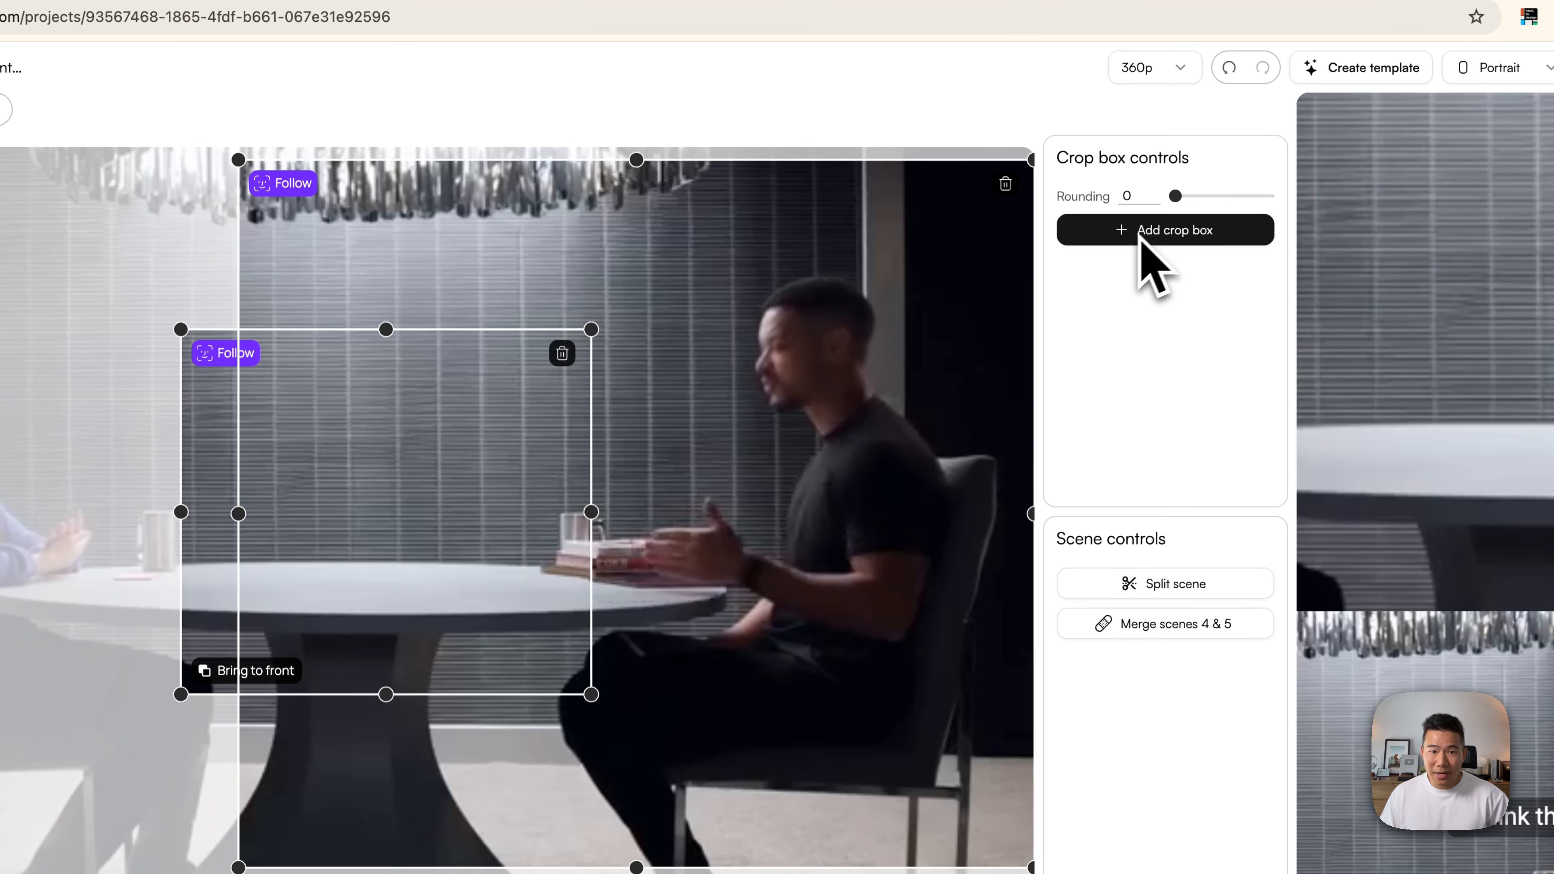
left_click(233, 452)
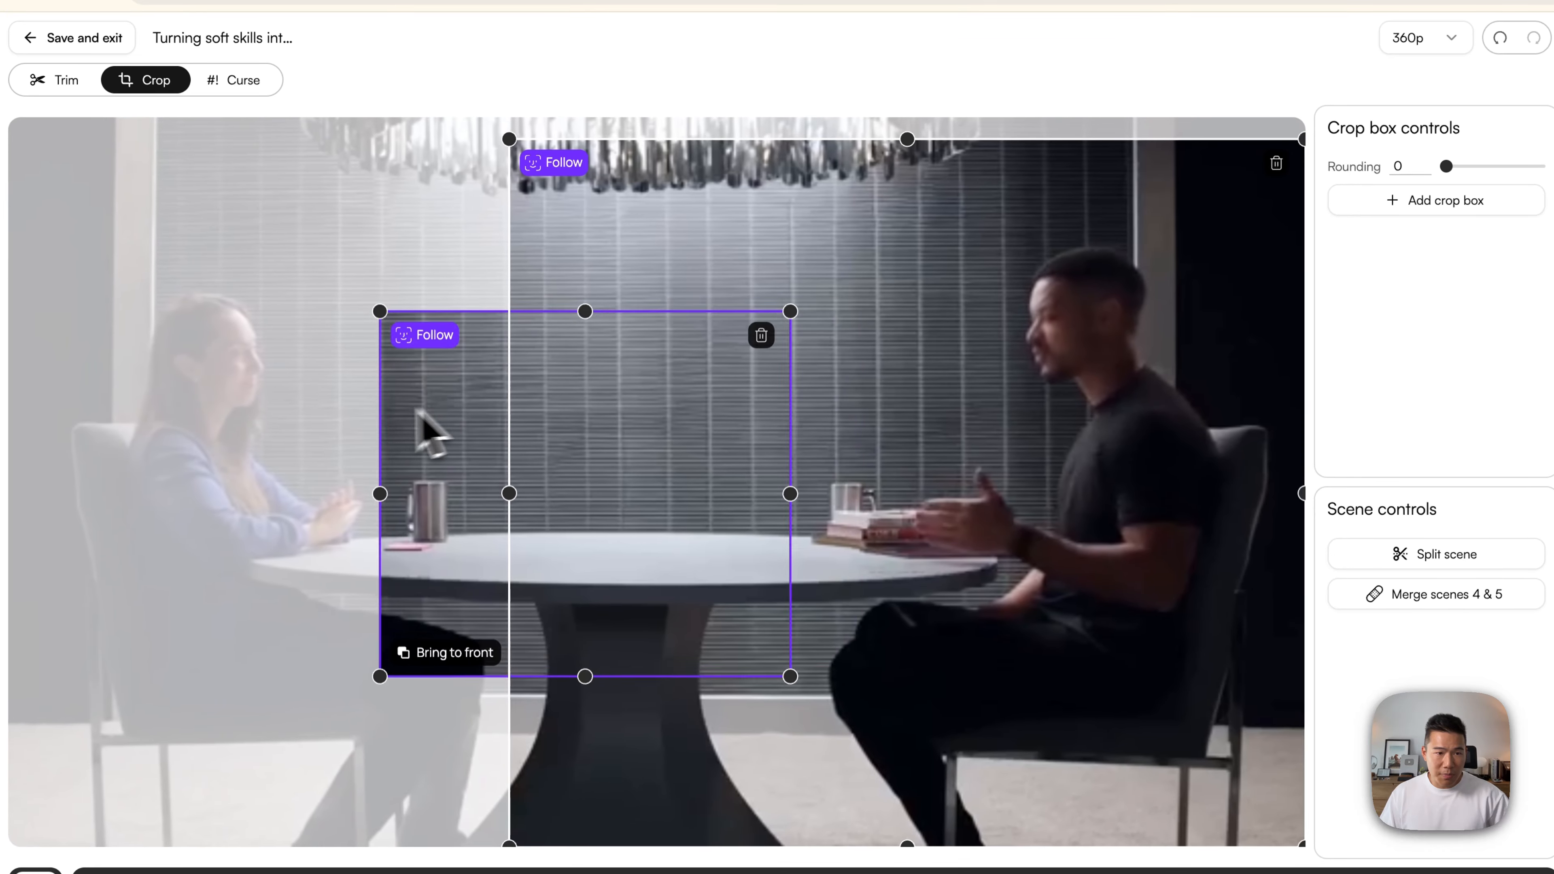
left_click_drag(417, 410, 121, 371)
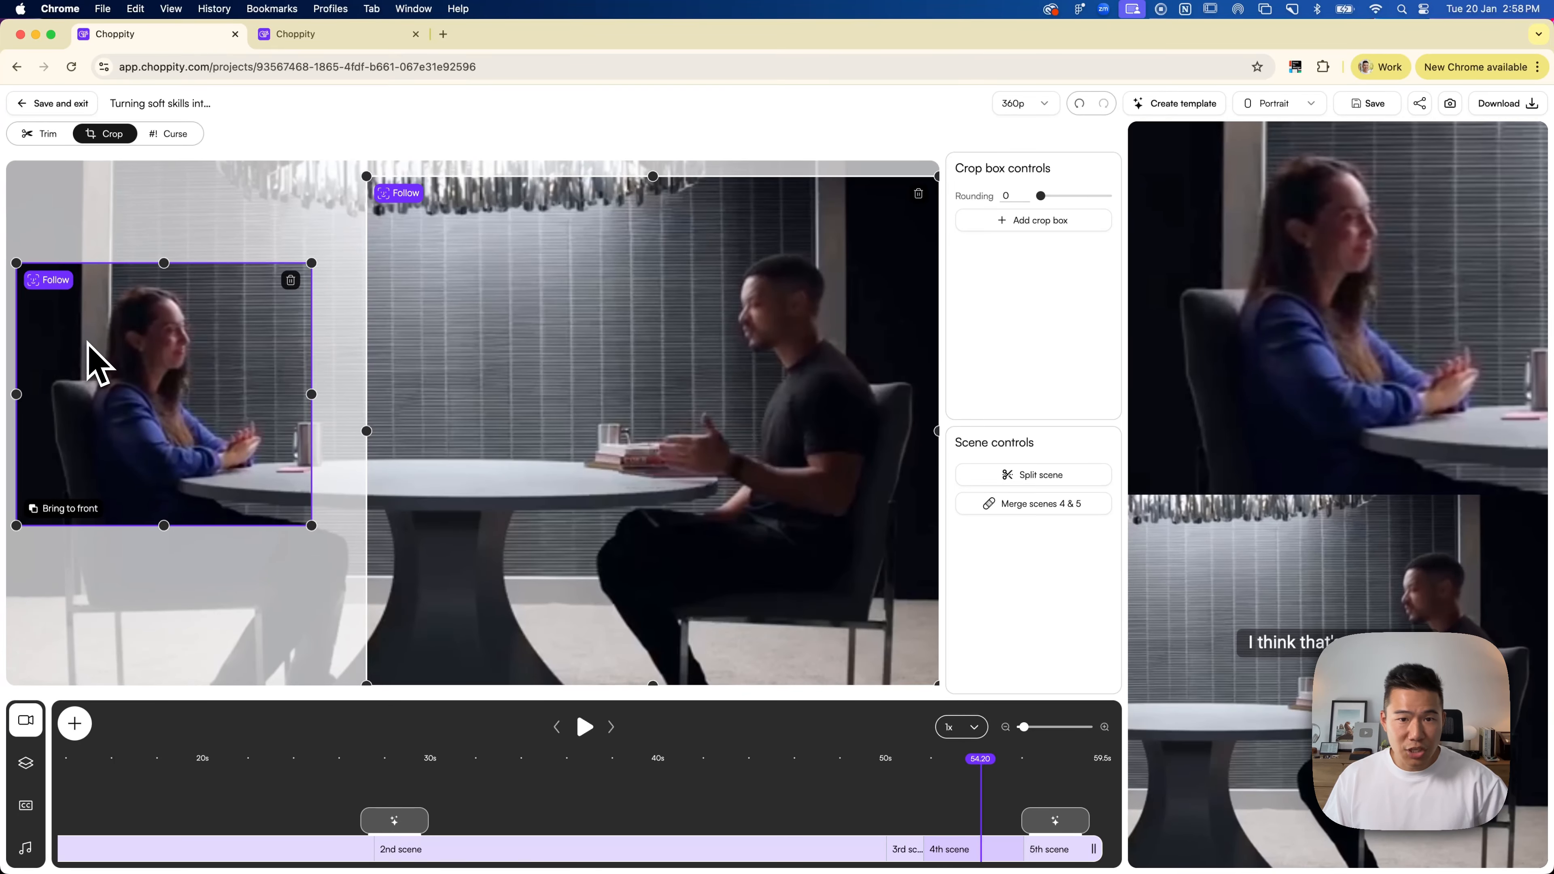
- Resize and reposition the man's crop box so it frames his upper body, his hands and the books
left_click(531, 358)
left_click_drag(367, 177, 515, 308)
left_click_drag(711, 524, 717, 446)
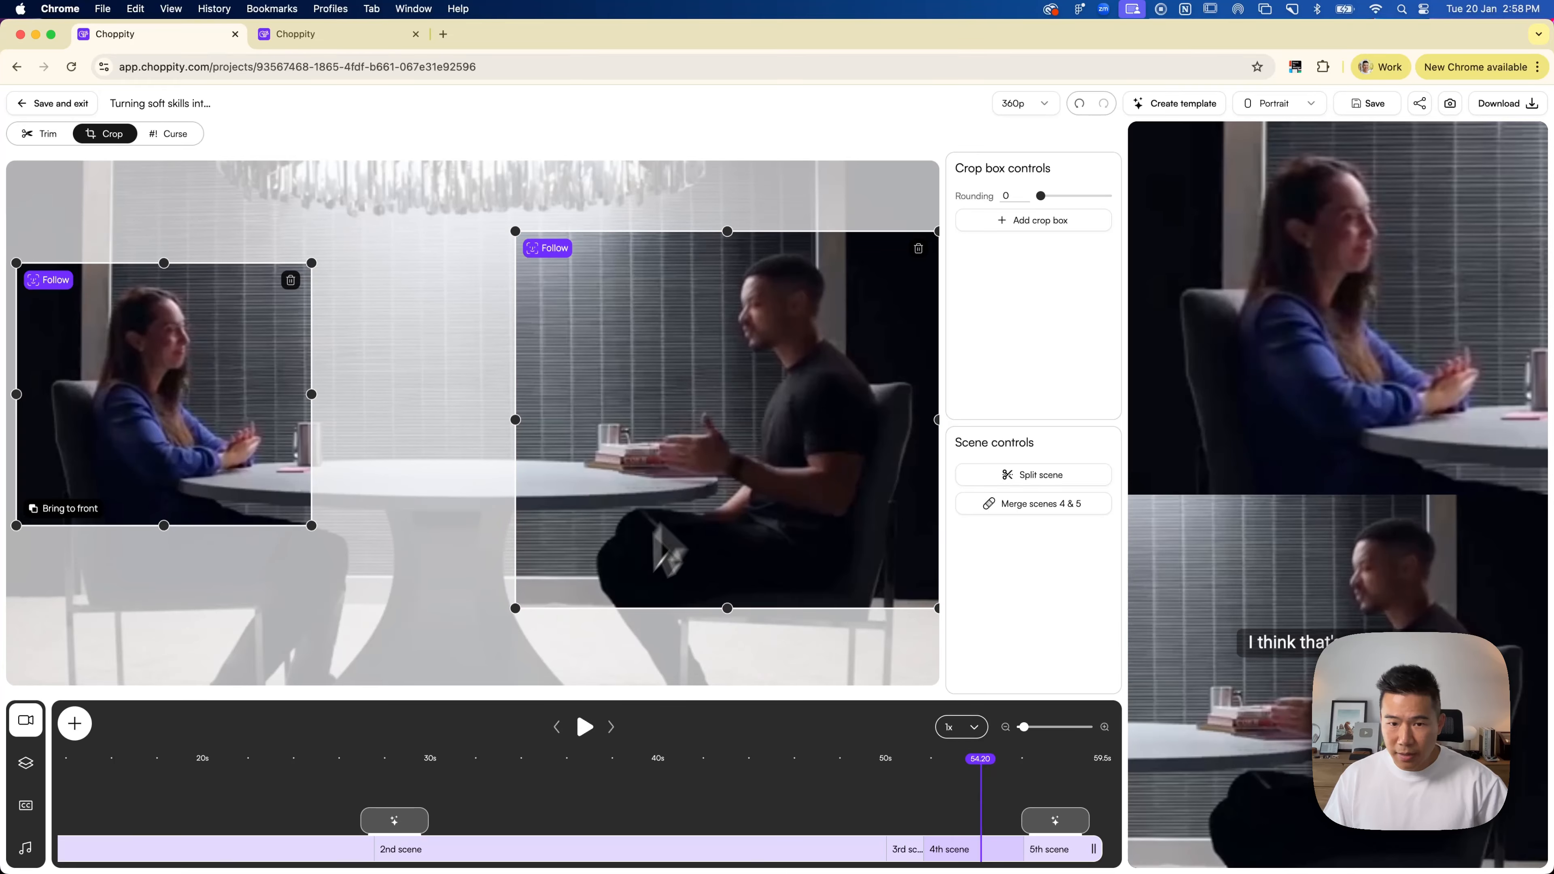
left_click_drag(523, 611, 673, 463)
left_click_drag(823, 374, 770, 388)
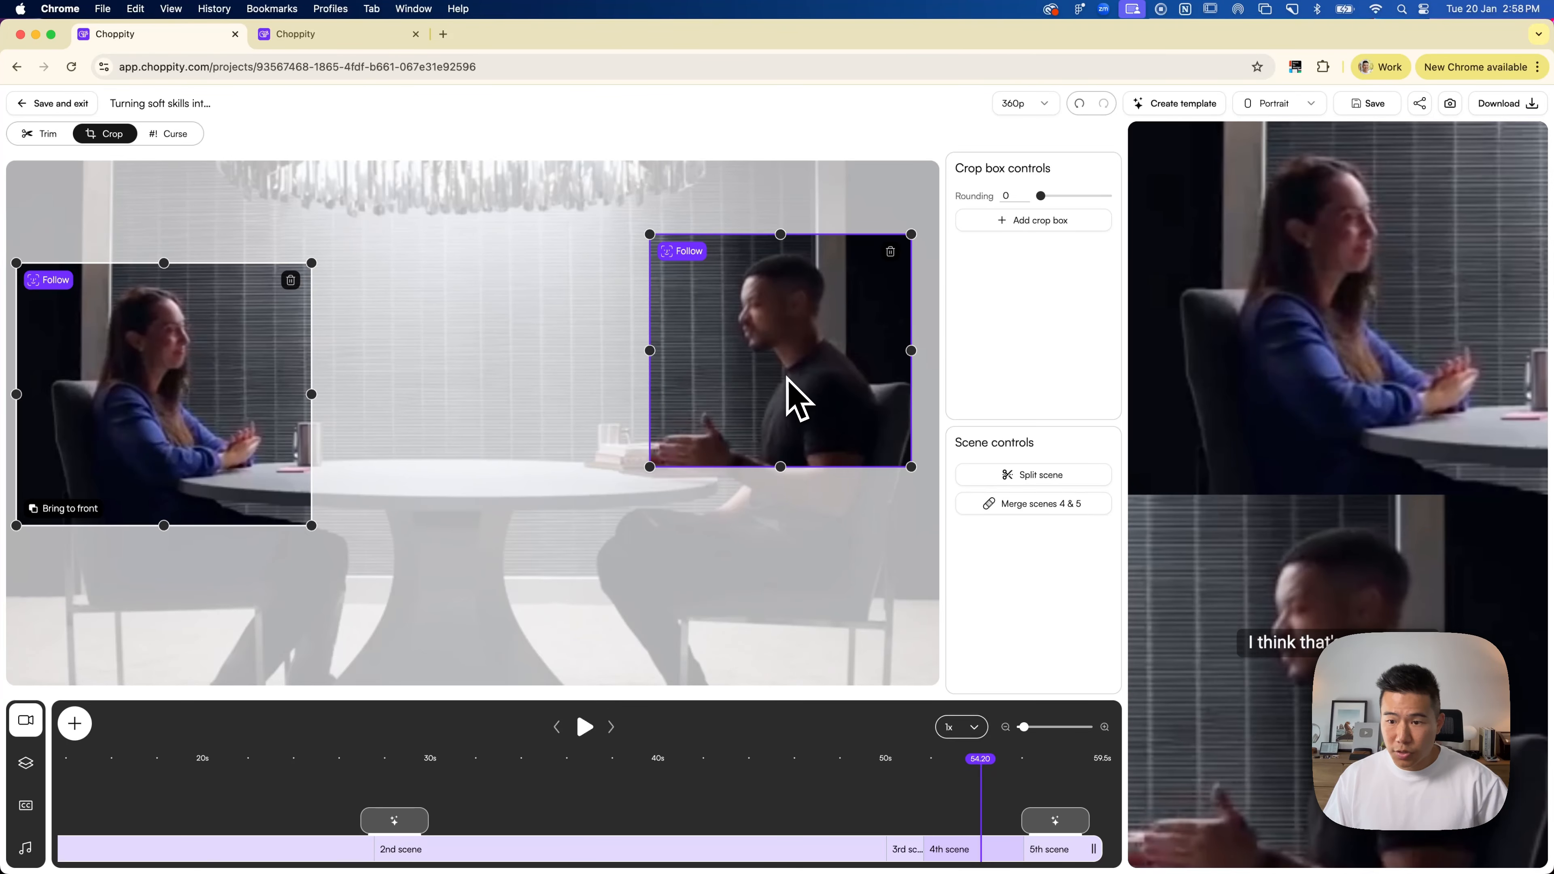
left_click_drag(649, 466, 591, 531)
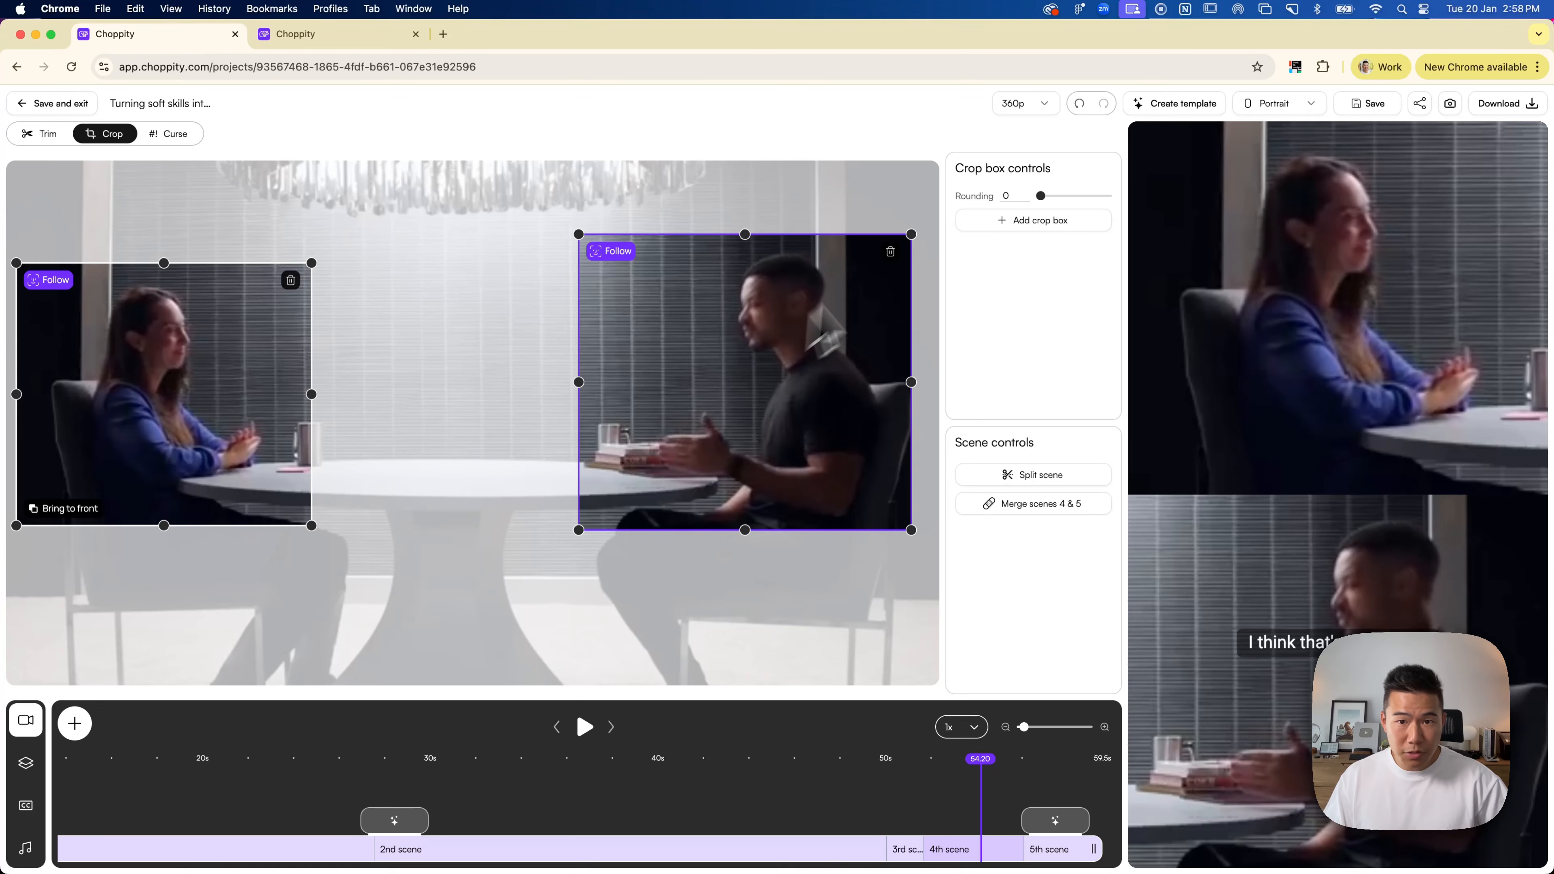
left_click_drag(916, 240, 912, 246)
left_click_drag(770, 382, 795, 382)
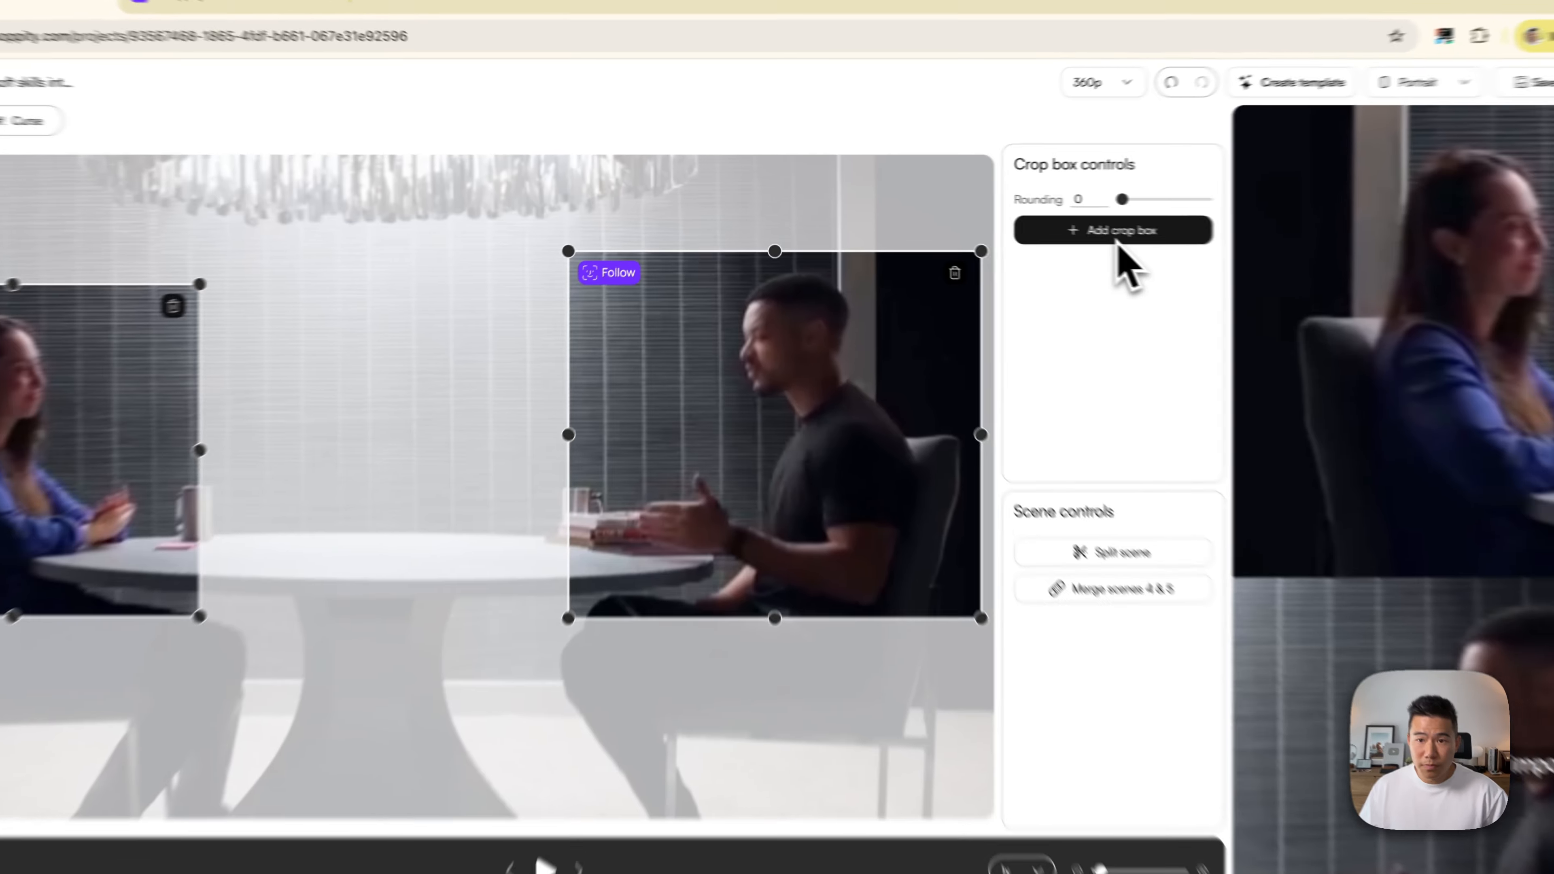
- Add a third crop box over the table base and reshape the man's crop box around him and the table
left_click(1034, 221)
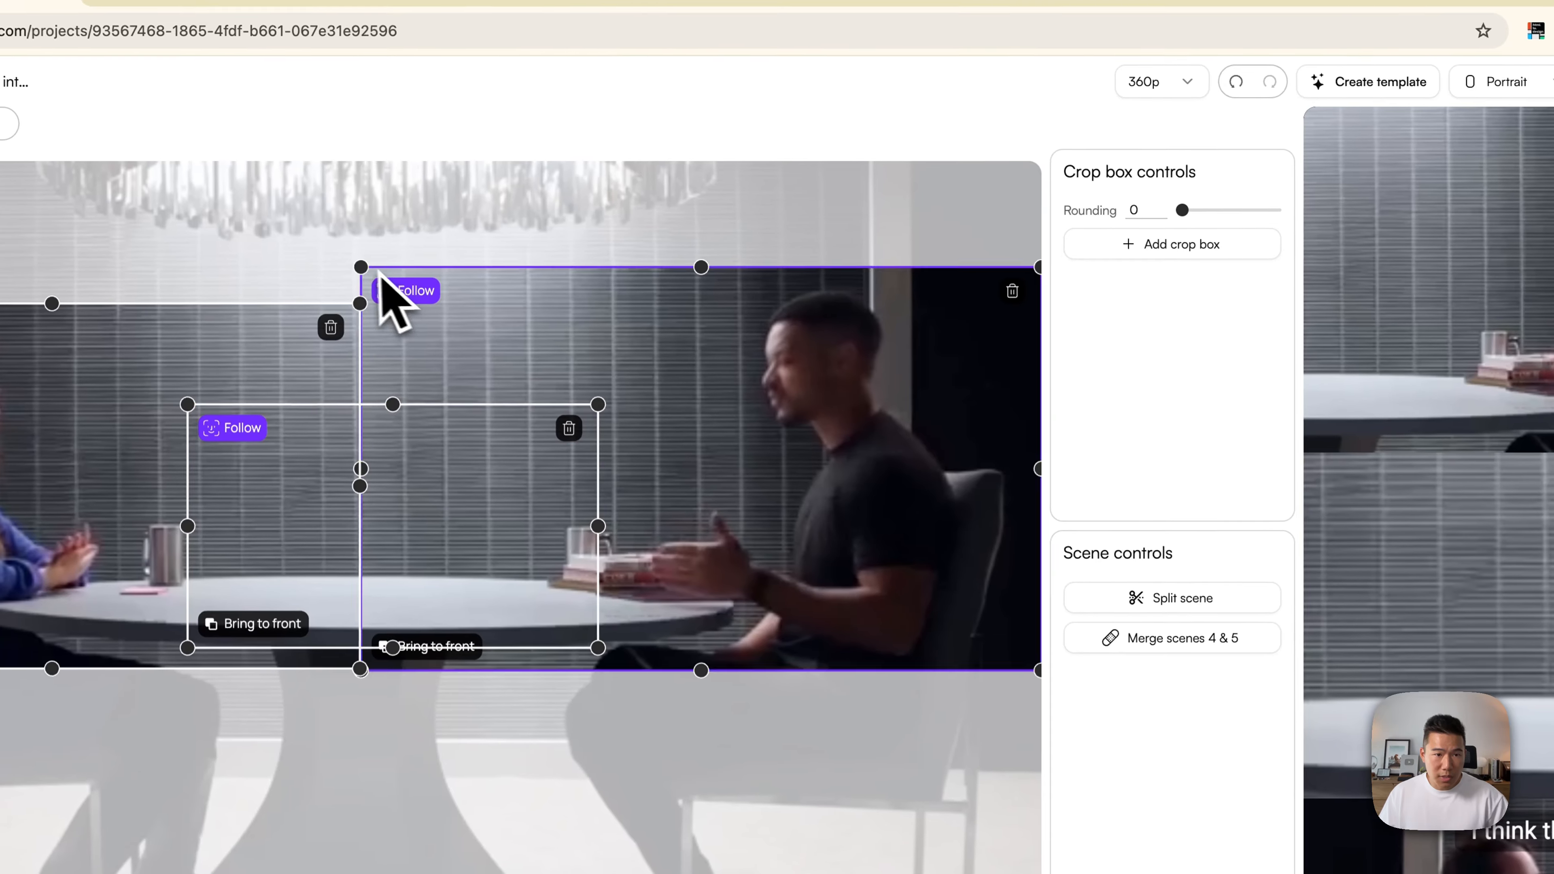
left_click_drag(340, 257, 854, 270)
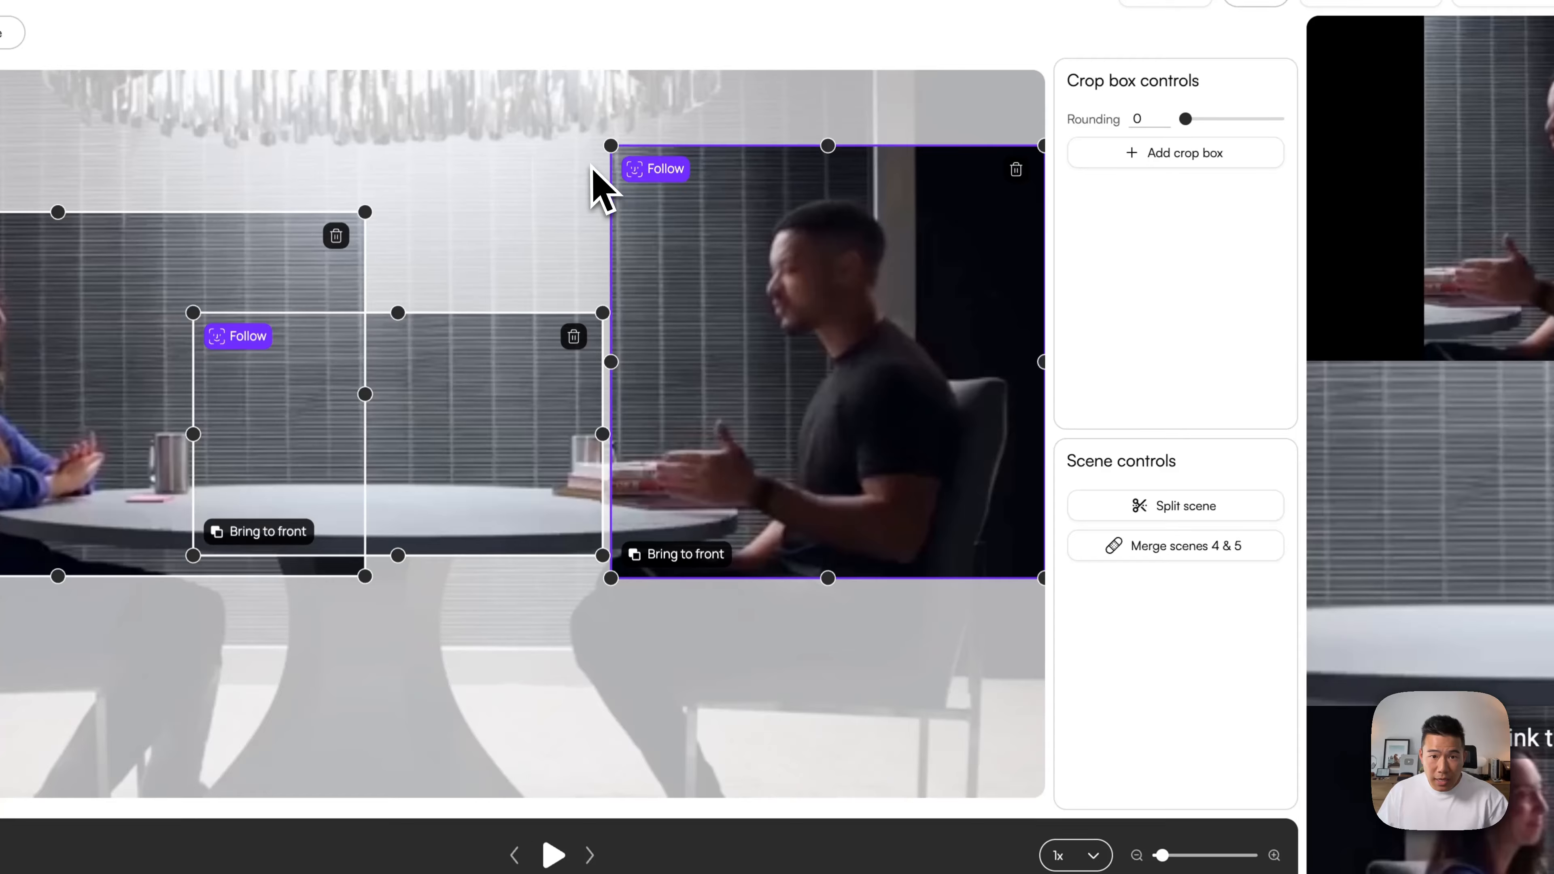
left_click_drag(611, 362, 528, 704)
left_click_drag(500, 367, 398, 375)
left_click_drag(720, 145, 722, 178)
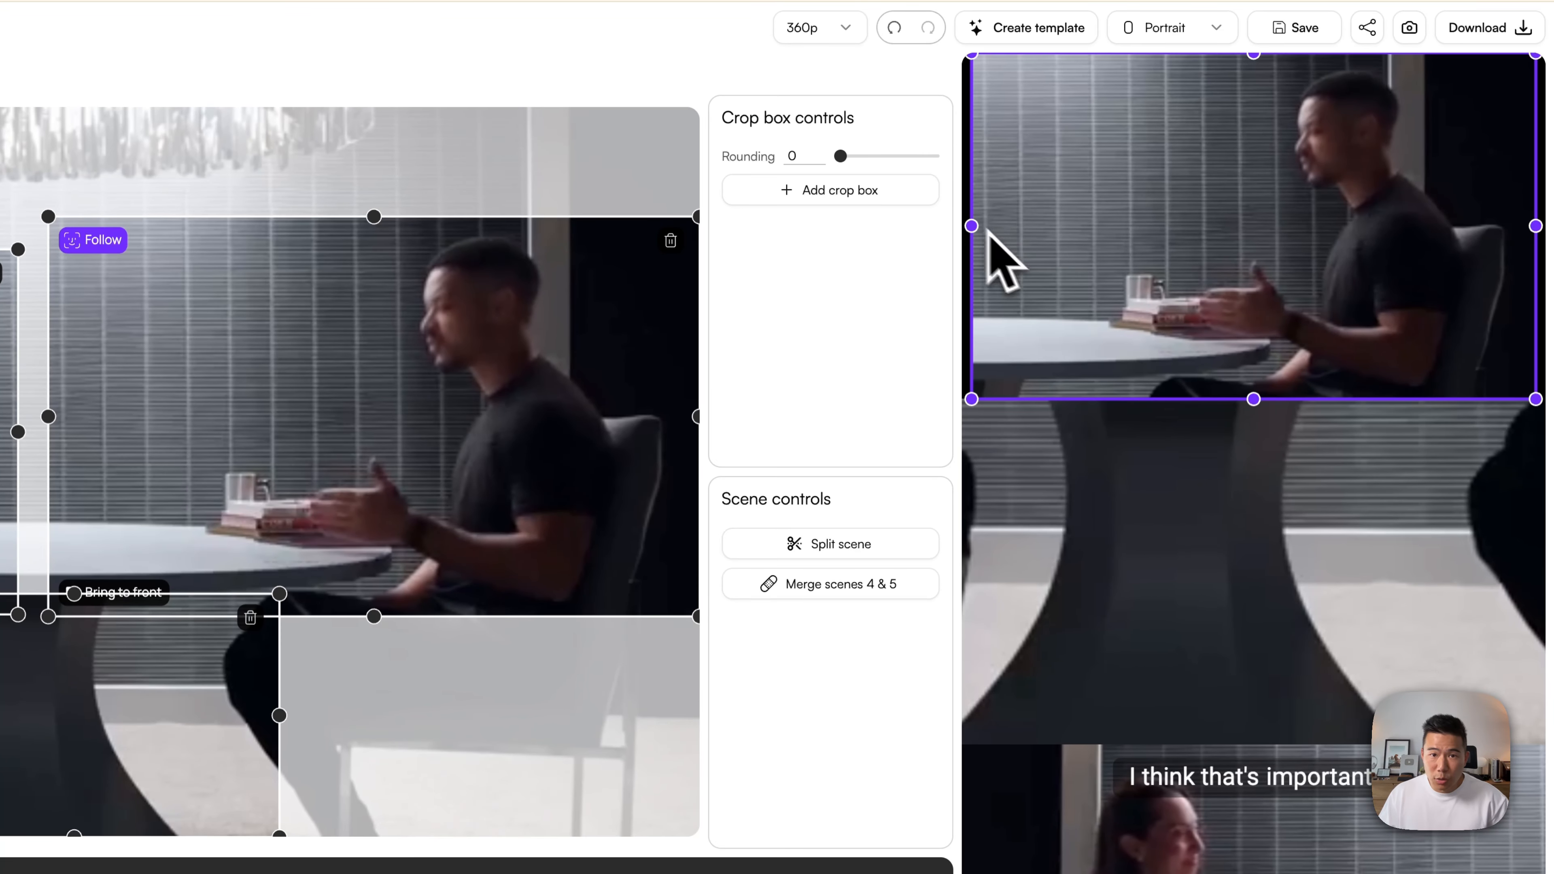
- Stretch the man's panel to the full width of the portrait preview and shift the third crop box along the table base
left_click_drag(972, 227, 965, 229)
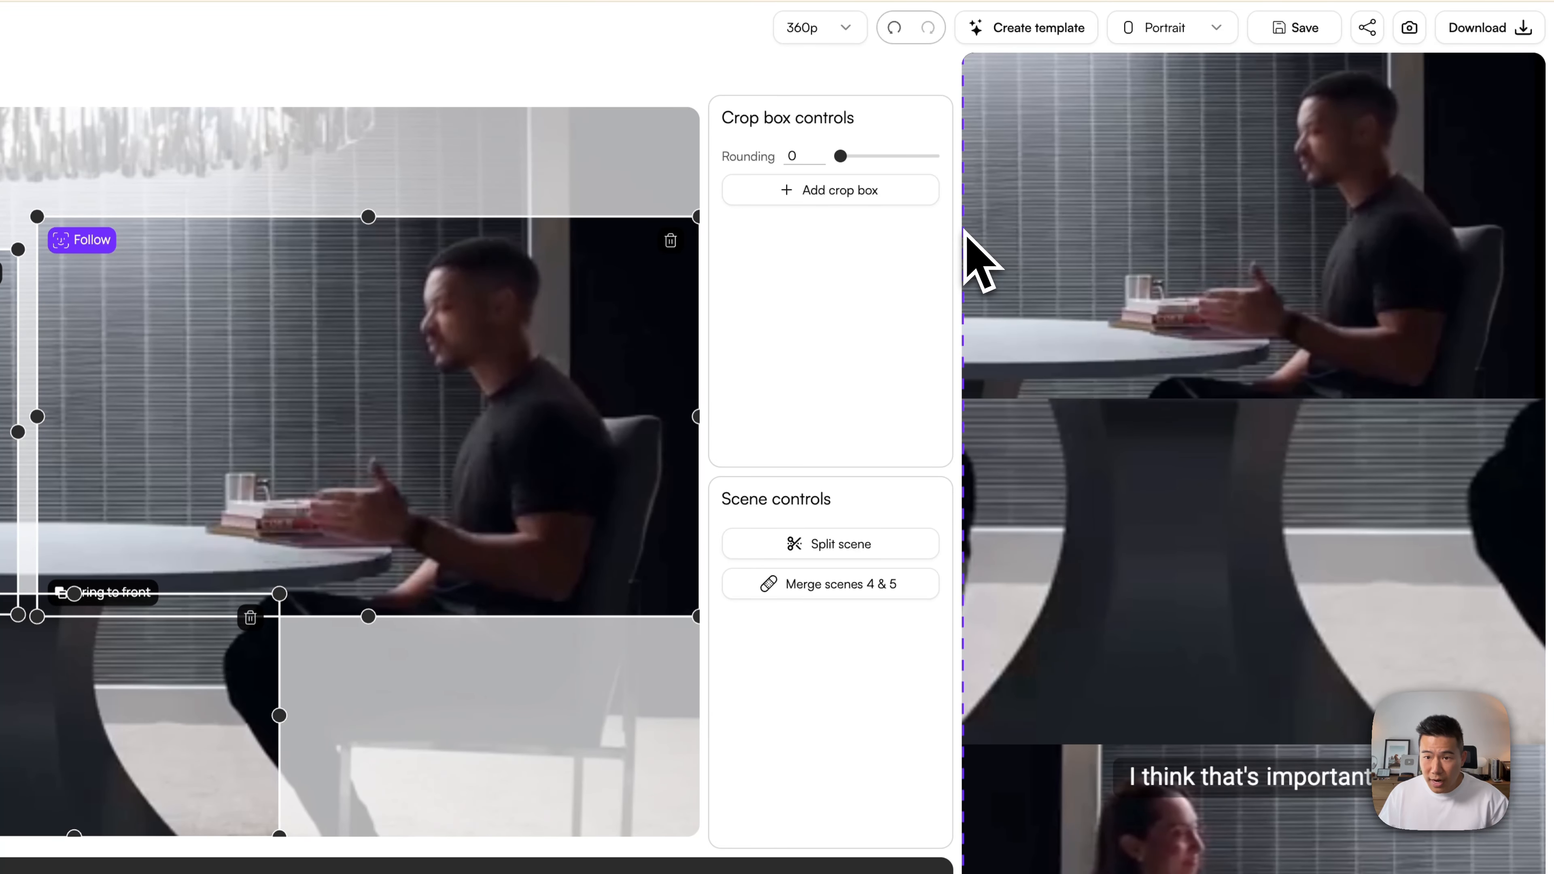
left_click_drag(1535, 228, 1543, 228)
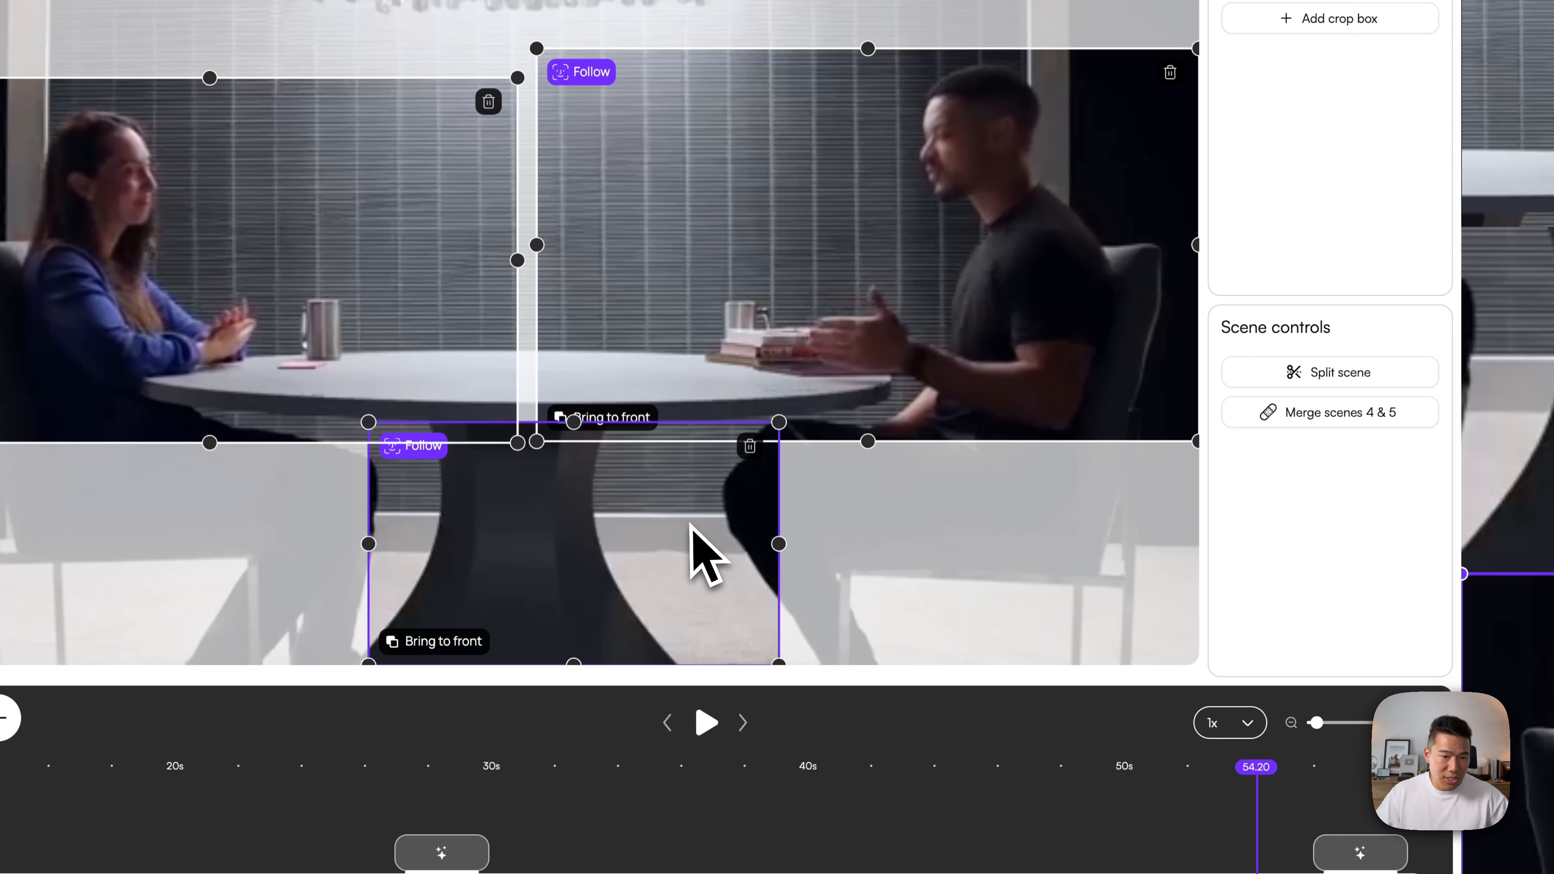
left_click_drag(705, 543, 659, 543)
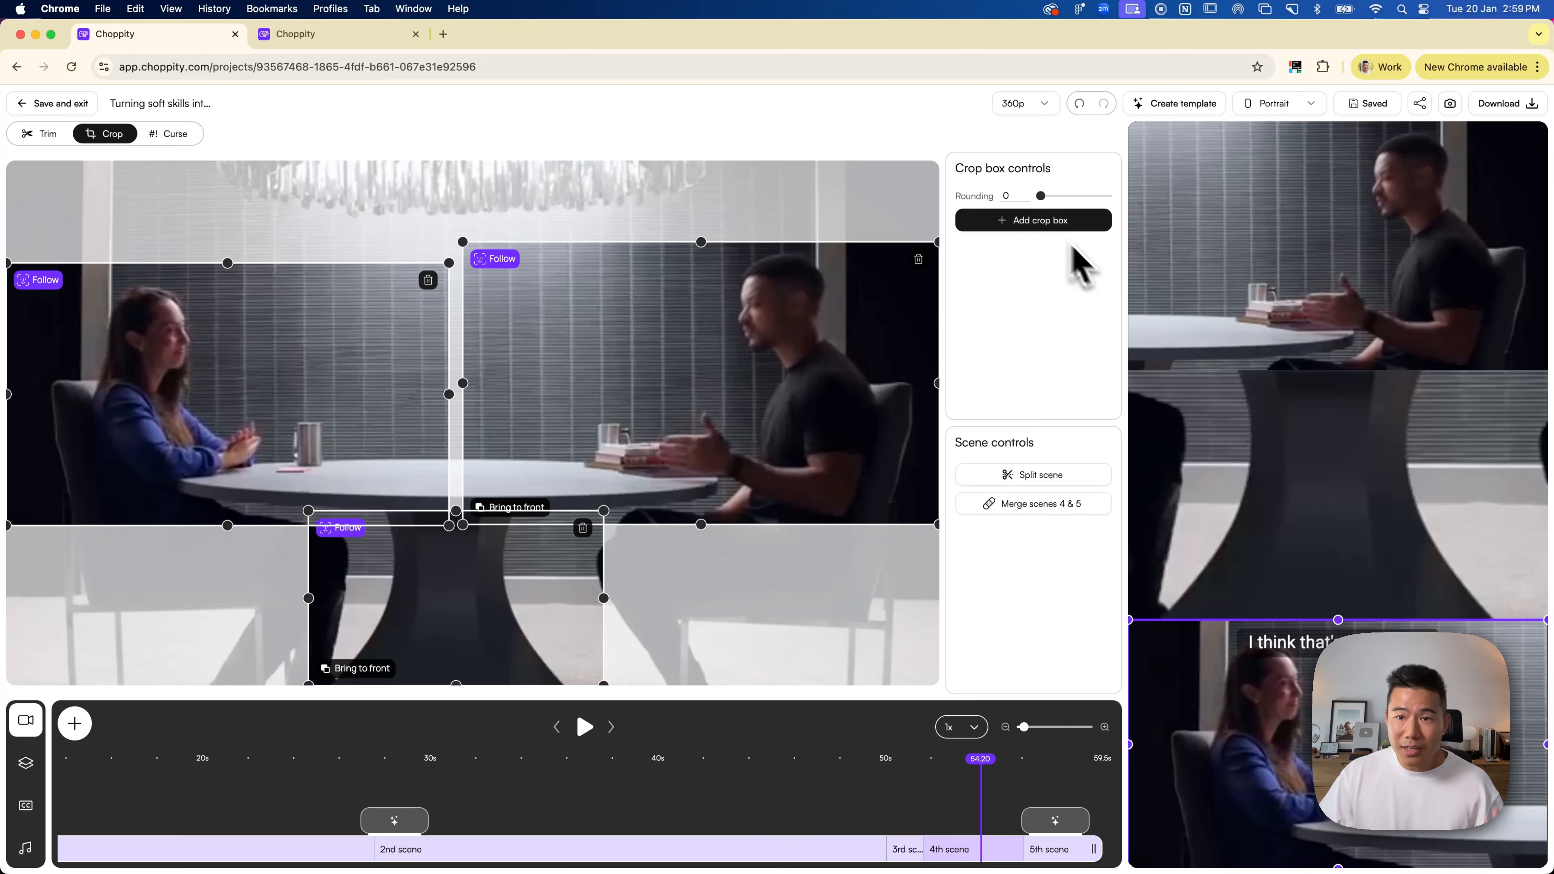
- Add a fourth crop box, and delete both it and the man's crop box
left_click(1043, 227)
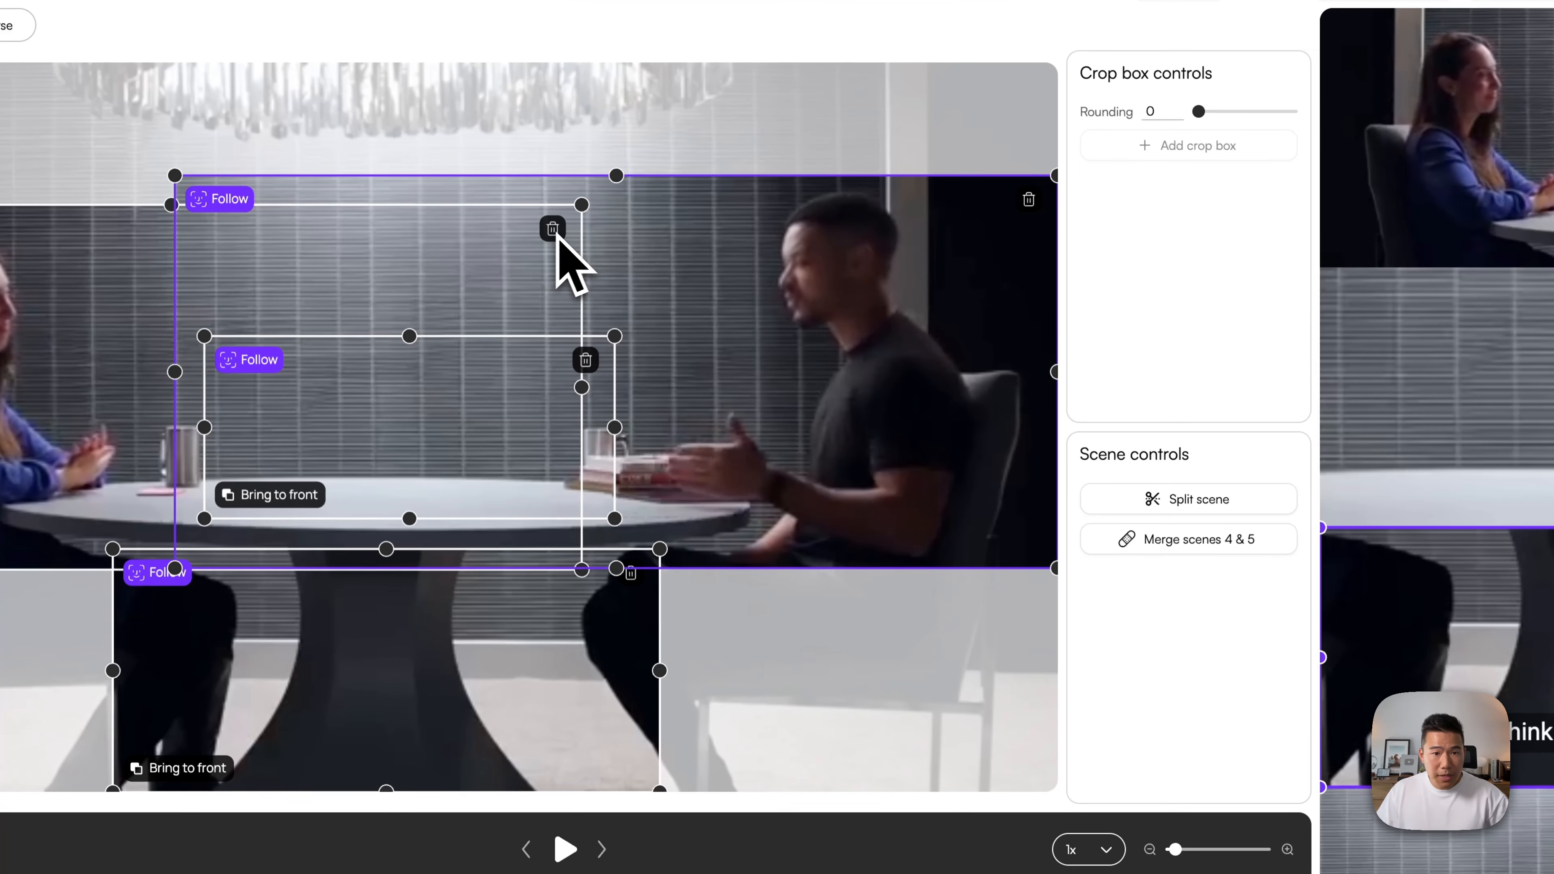
left_click(1029, 199)
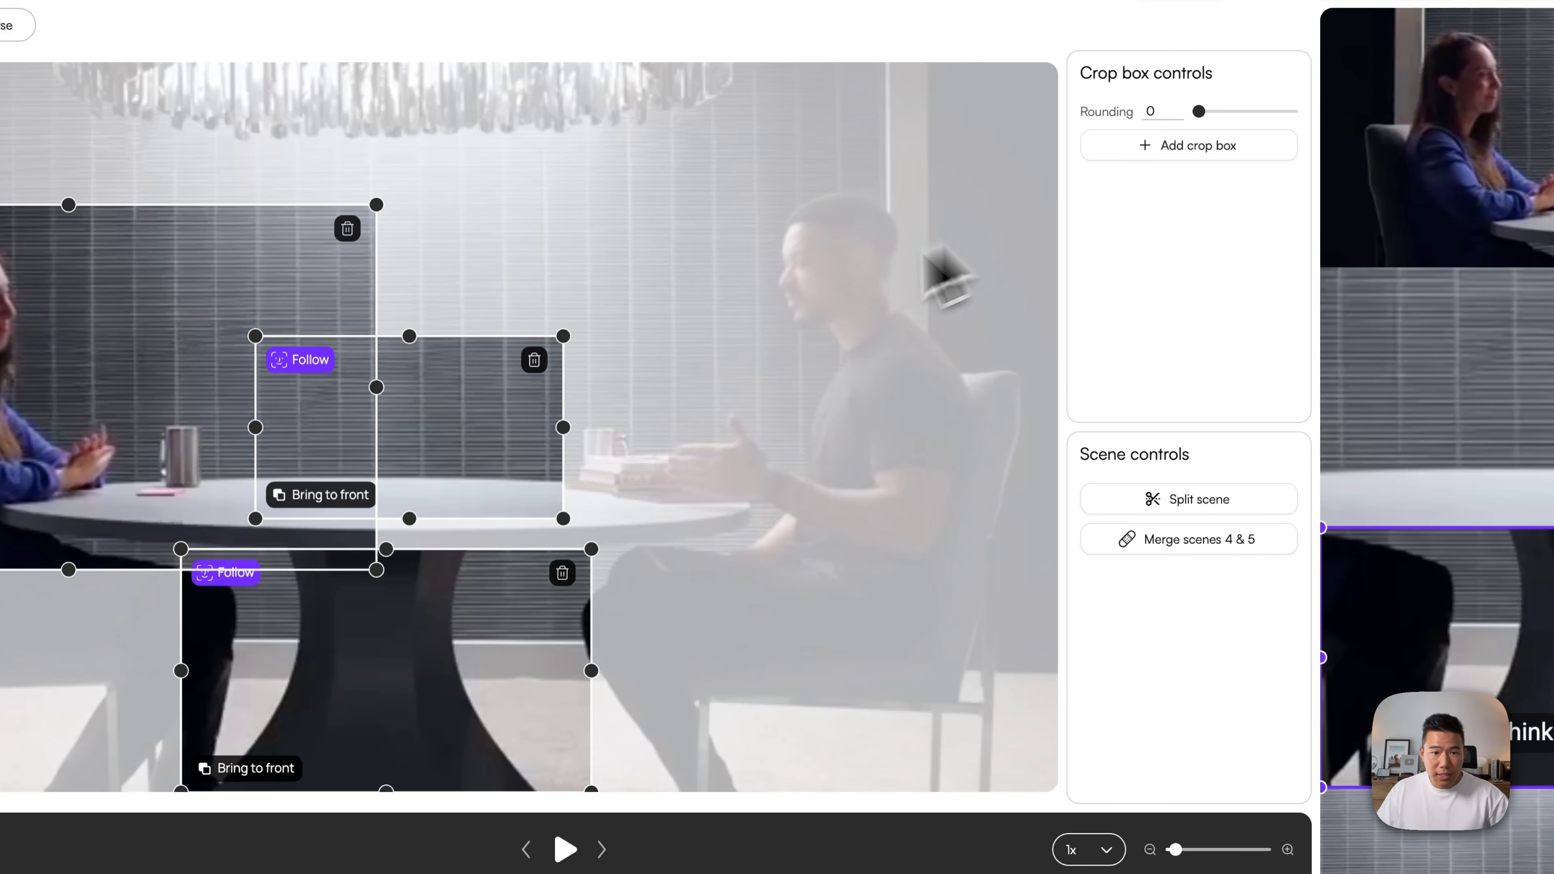
left_click(532, 360)
- Move the table-base crop box onto the man and resize it to frame his head, torso and hands
left_click_drag(476, 635, 840, 310)
left_click_drag(936, 398, 1048, 528)
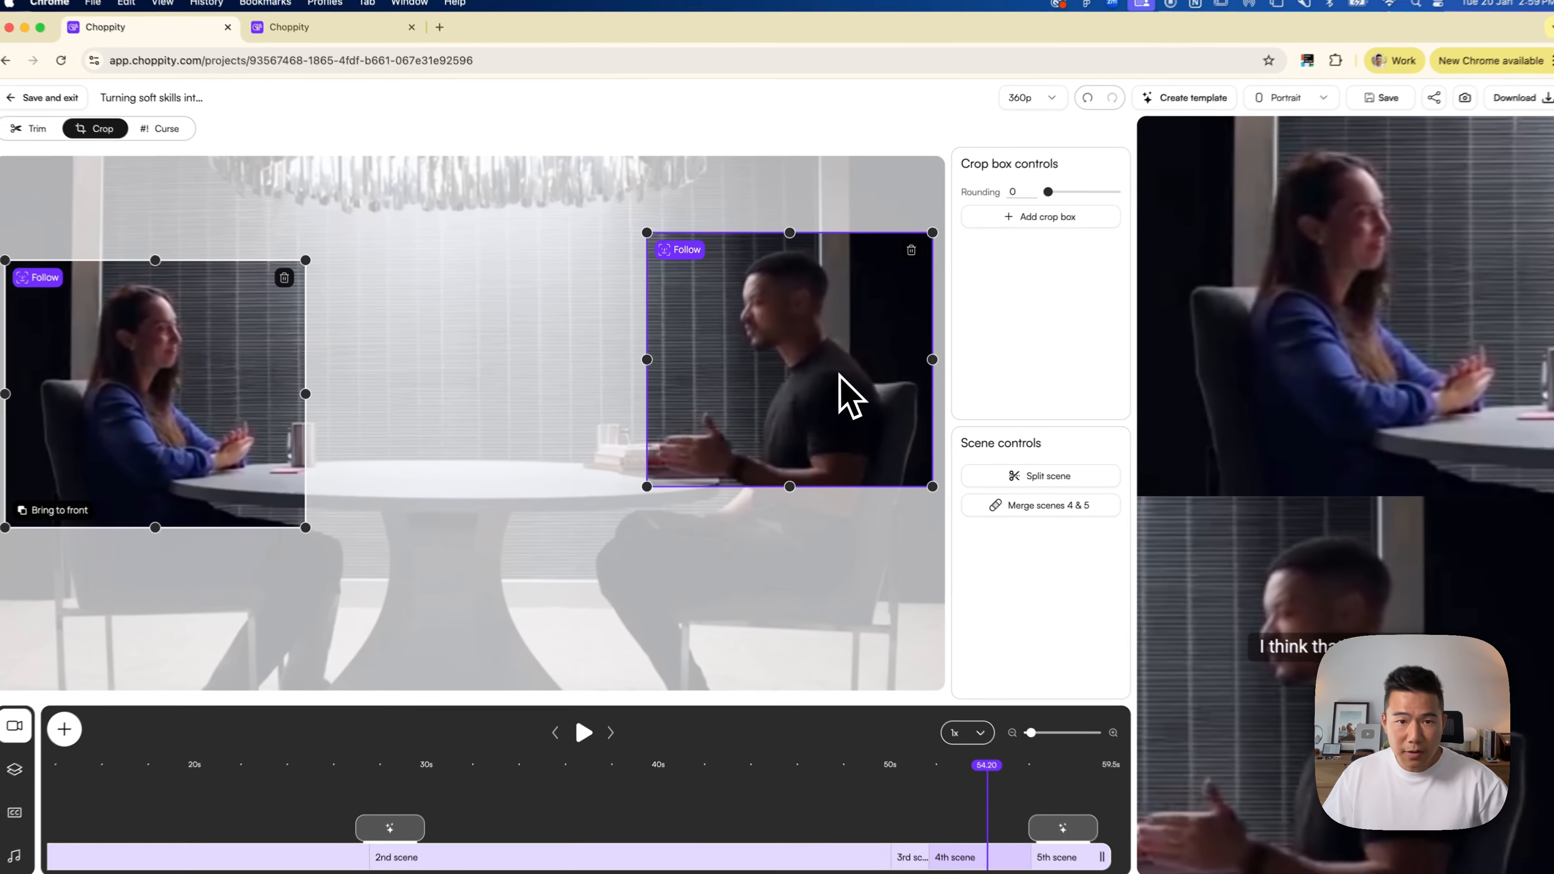
left_click_drag(647, 360, 653, 356)
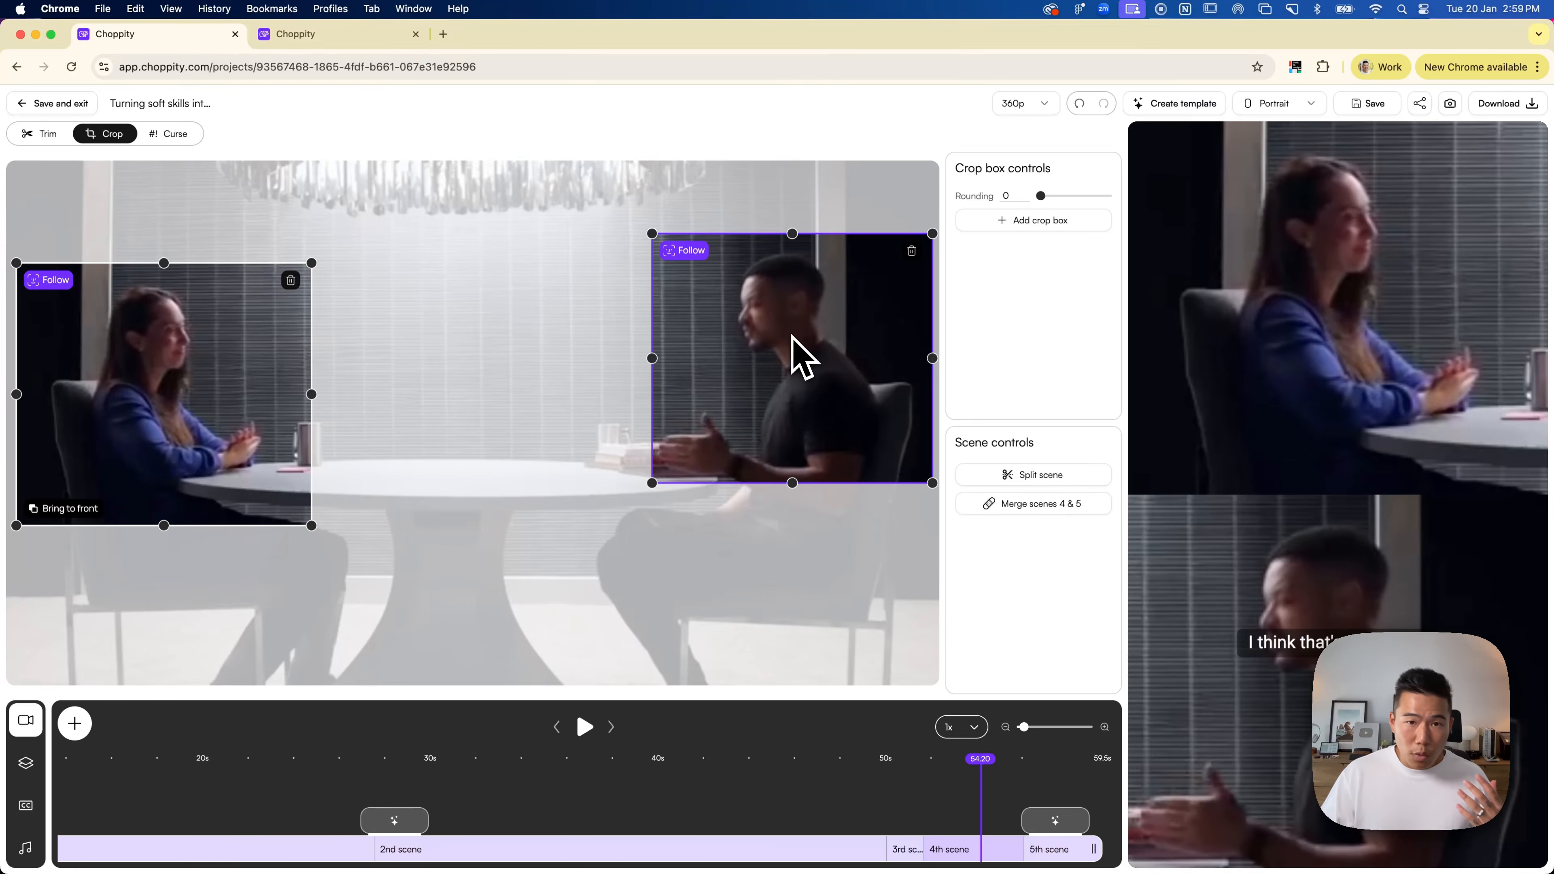
- Scrub the playhead from the 3rd scene into the 4th scene to compare their crop layouts
left_click(225, 329)
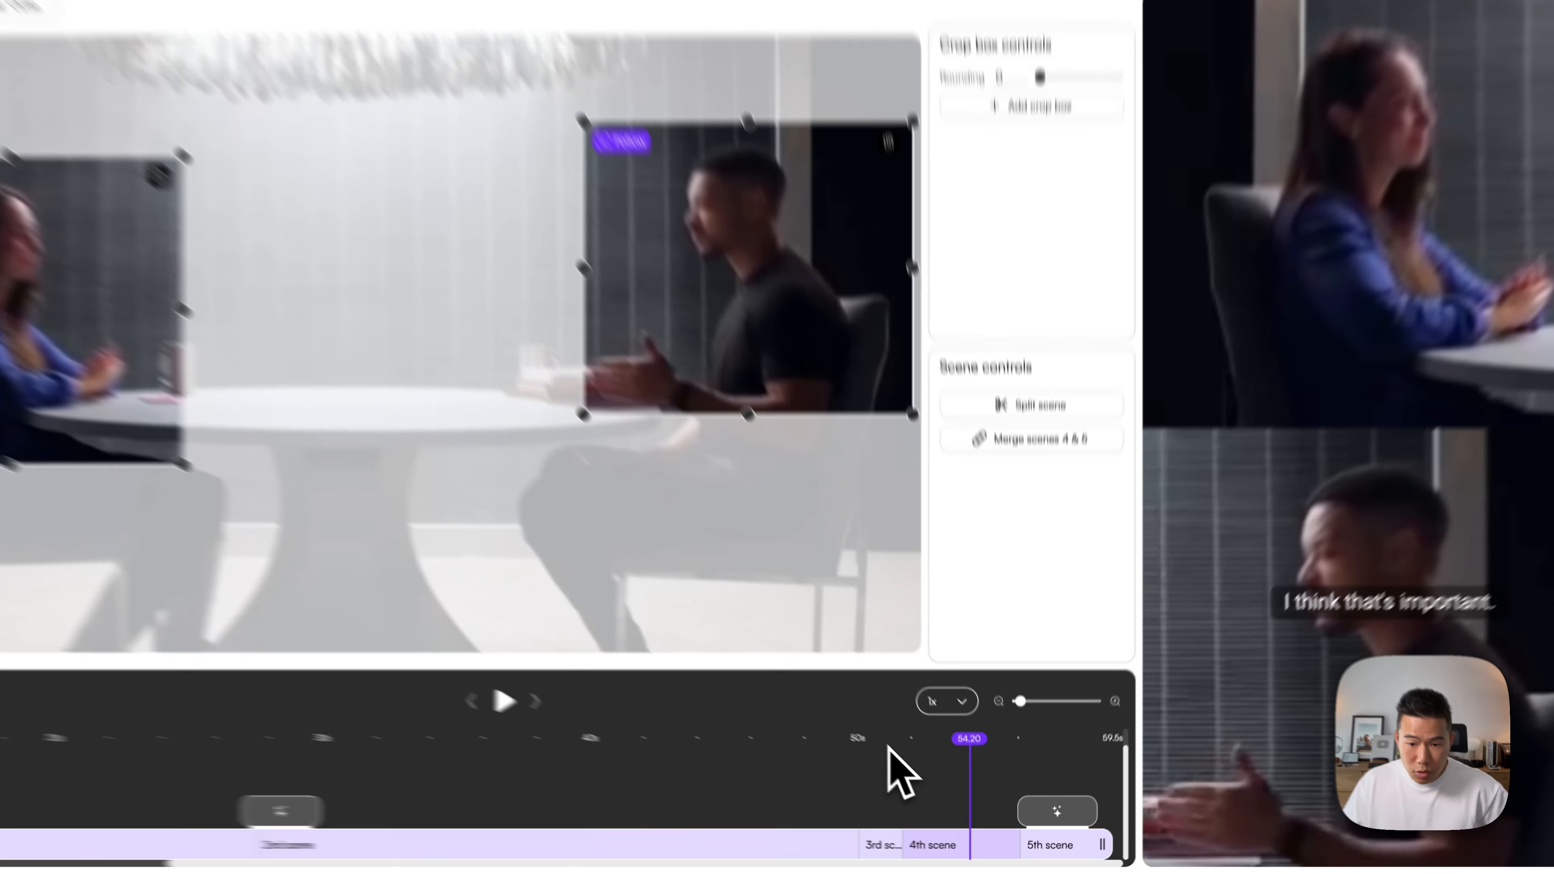
left_click(910, 765)
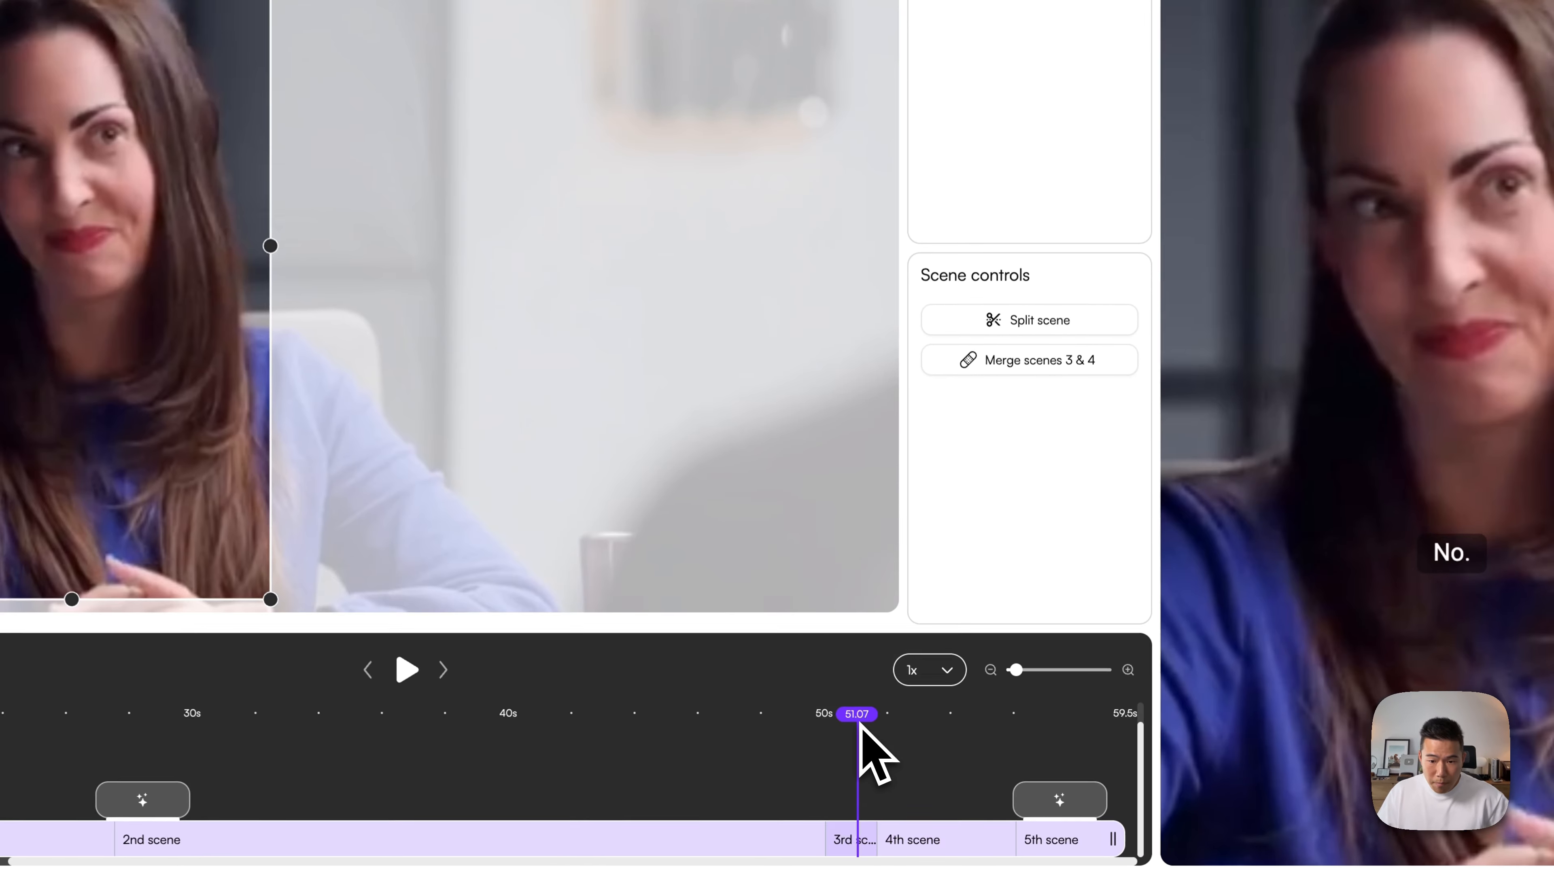
left_click_drag(858, 724, 877, 723)
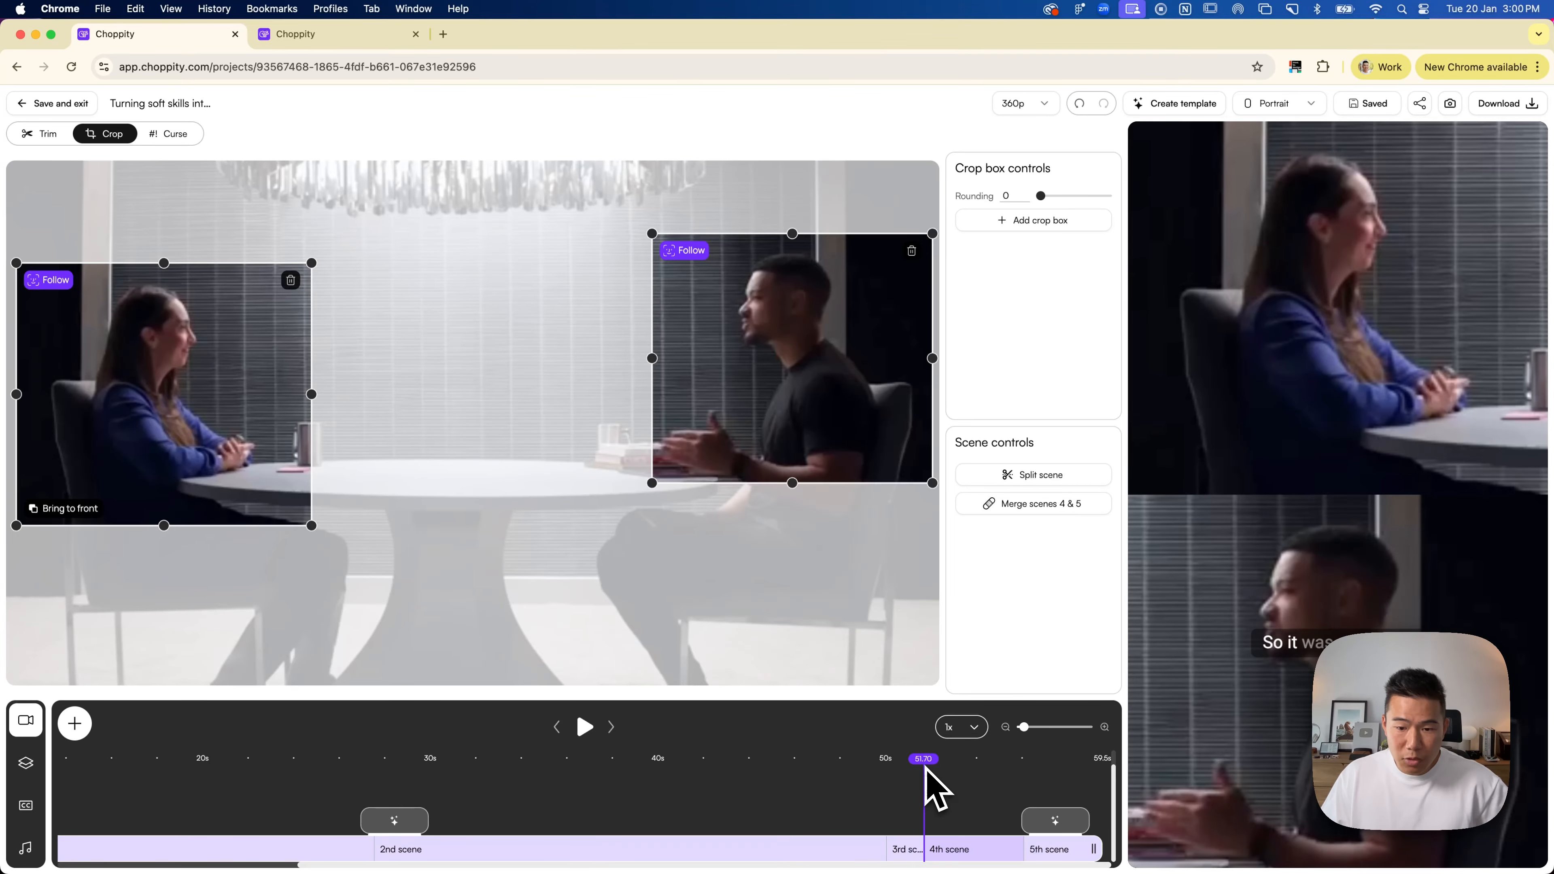
left_click_drag(925, 768, 967, 778)
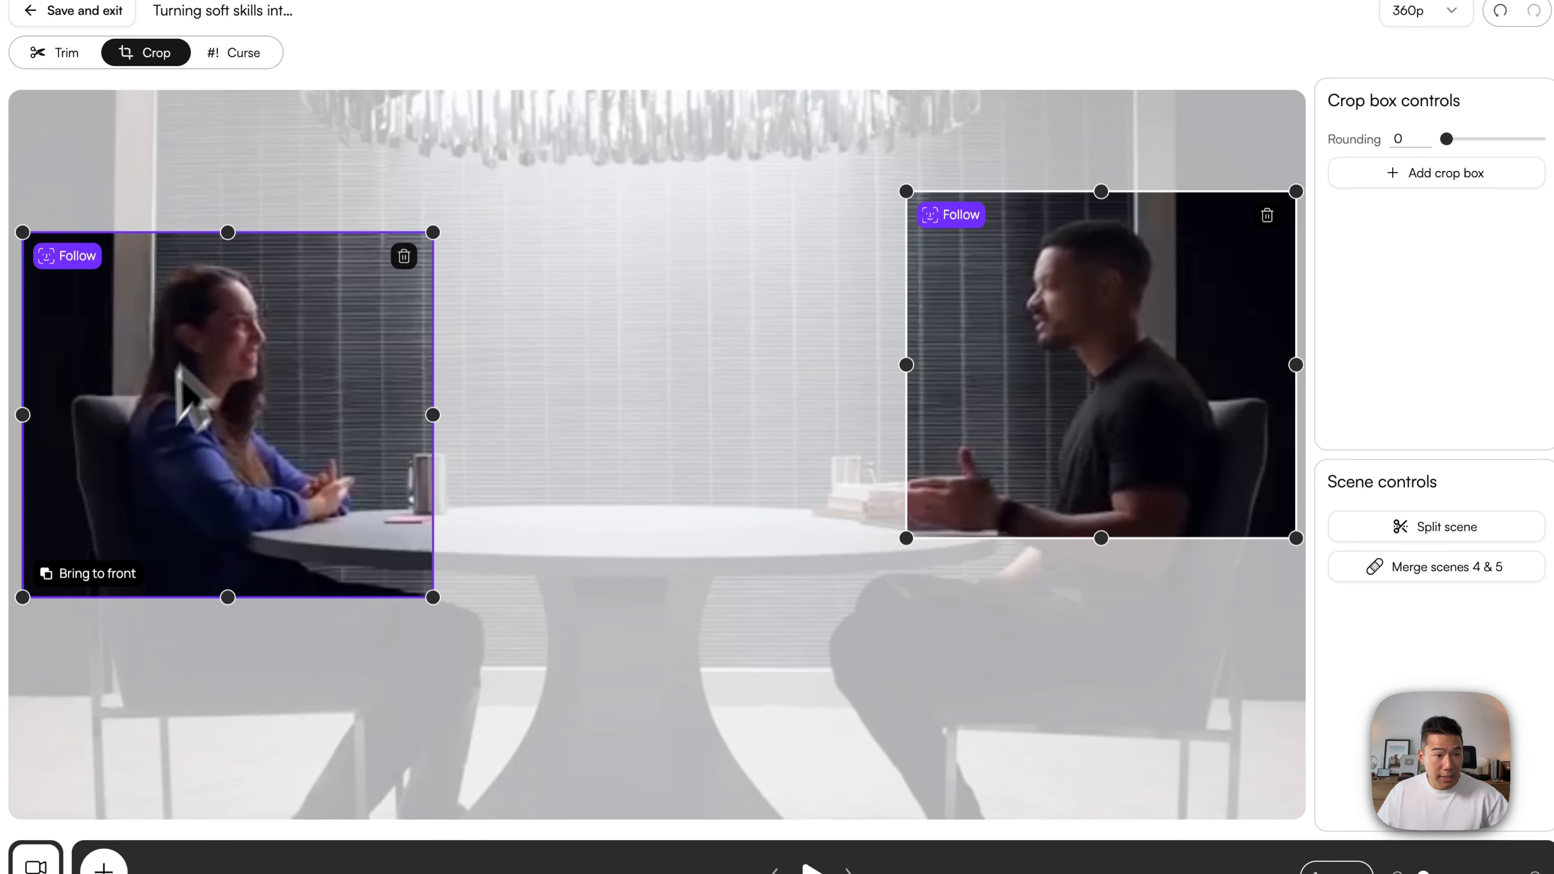
- Turn on Follow for the woman's crop box and play the video from the start of the 4th scene
left_click(81, 256)
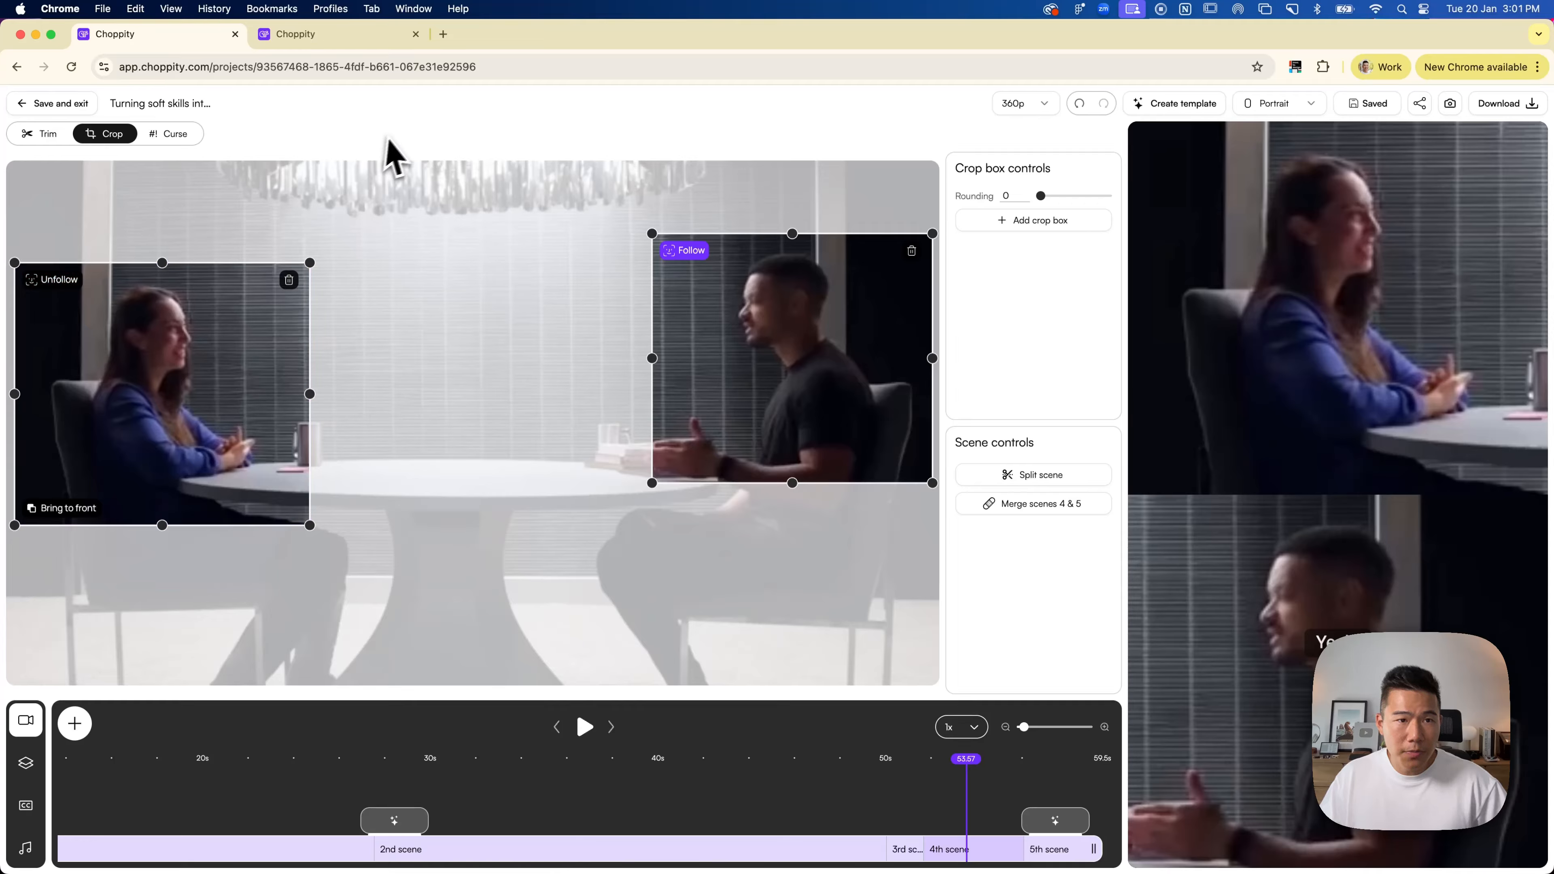
left_click(924, 760)
left_click(585, 727)
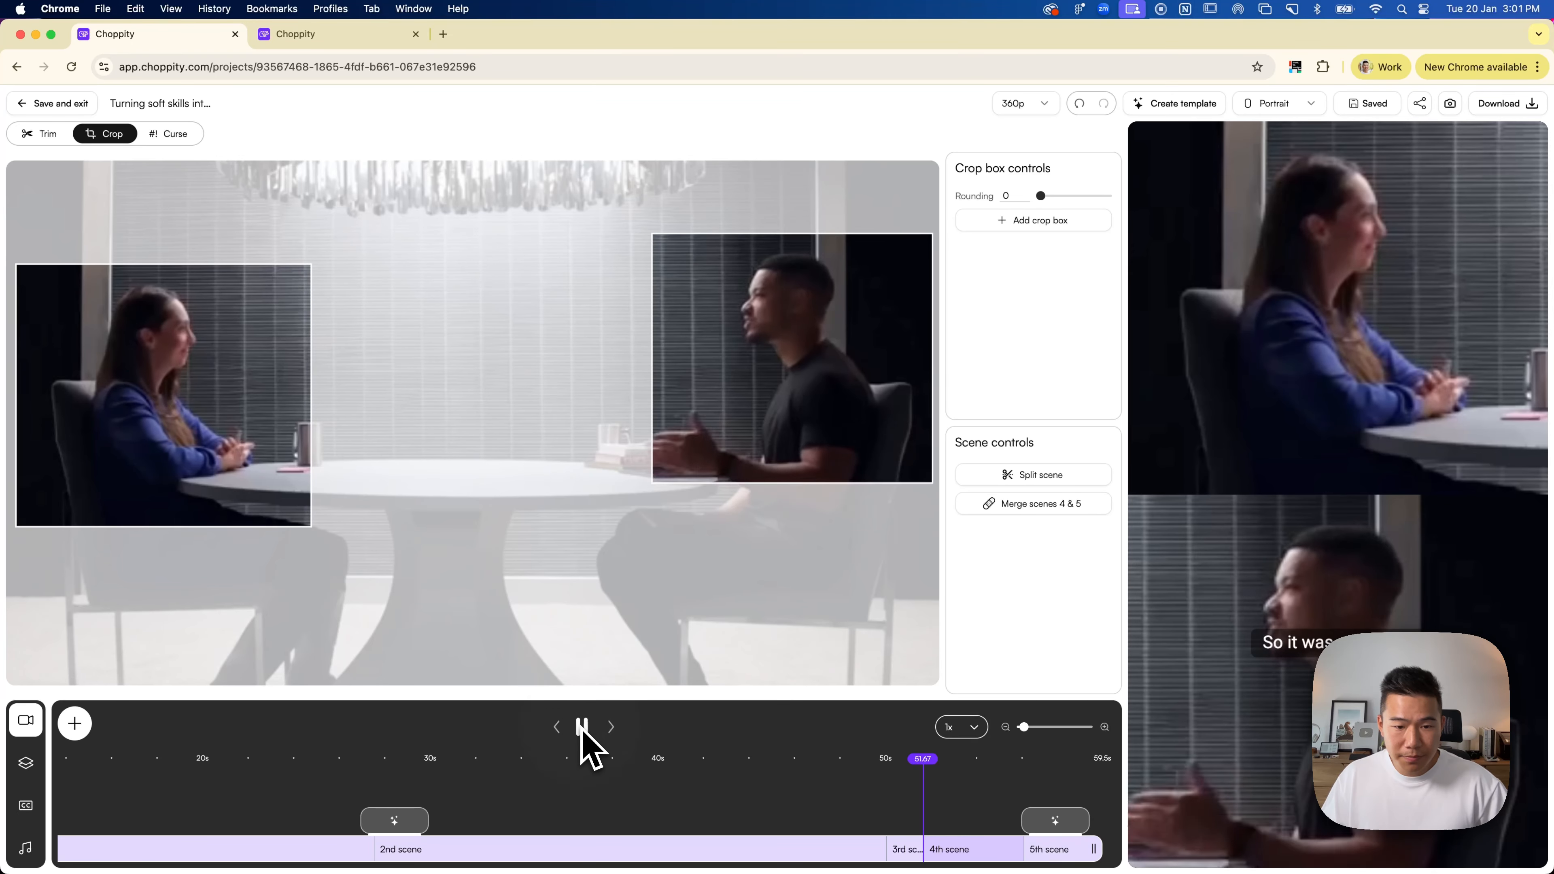